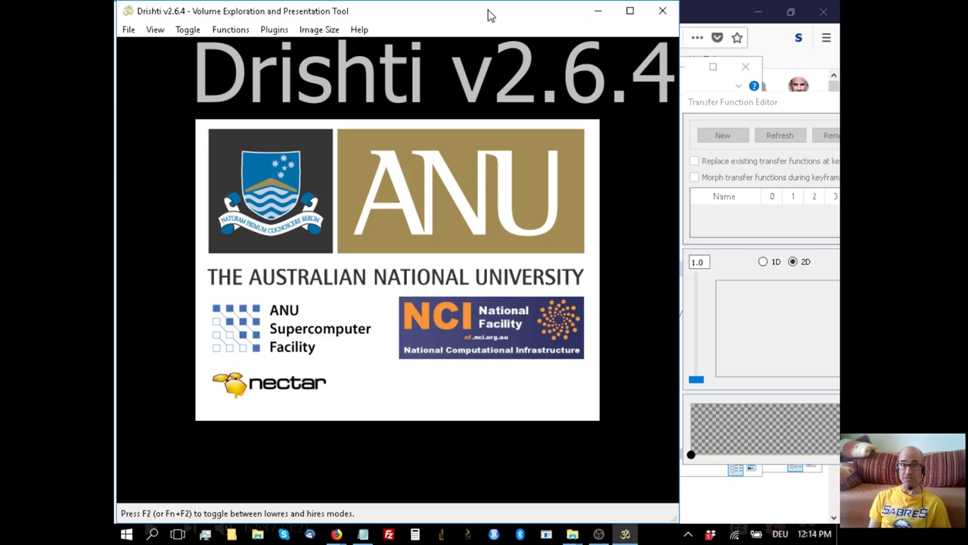
# Step: Load lowerJaw.pvl.nc from the 8bitTIFF folder into Drishti and rotate the rendered jaw
pyautogui.hotkey('alt', 'Tab')
pyautogui.hotkey('alt', 'Tab')
pyautogui.hotkey('alt', 'Tab')
pyautogui.hotkey('alt', 'Tab')
pyautogui.hotkey('alt', 'Tab')
pyautogui.hotkey('alt', 'Tab')
pyautogui.hotkey('alt', 'Tab')
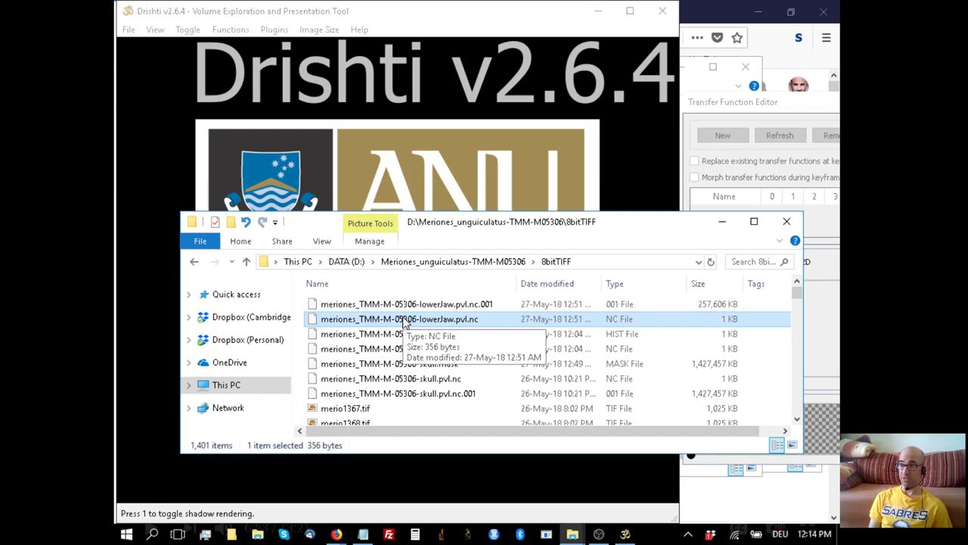
pyautogui.moveTo(403, 322); pyautogui.dragTo(335, 168)
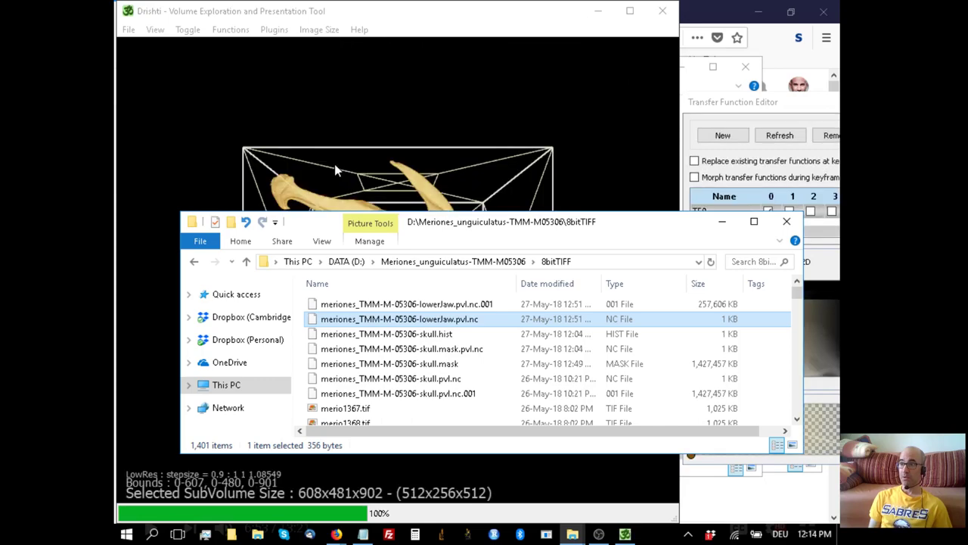
pyautogui.moveTo(374, 91); pyautogui.dragTo(477, 361)
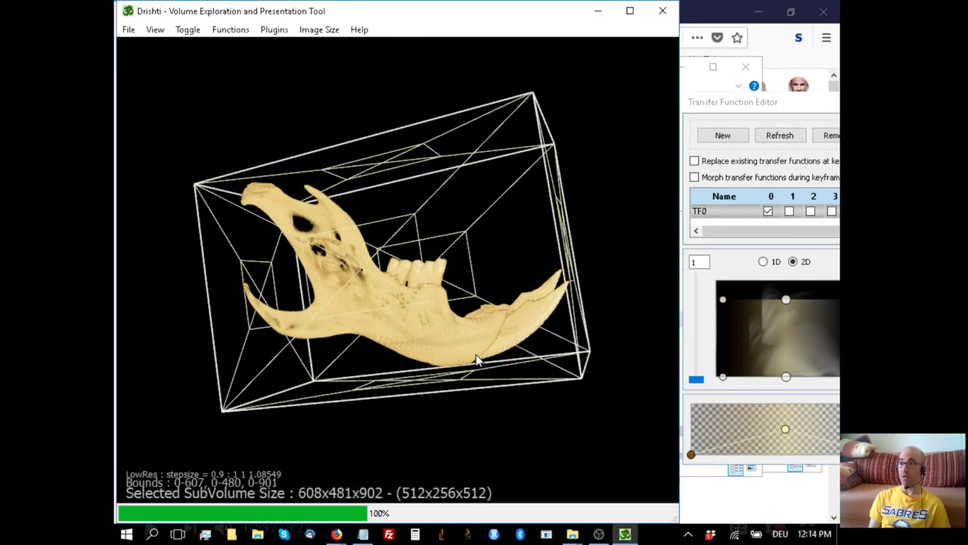
# Step: Switch to the browser showing the YouTube channel's 'transfer' tutorial search results
pyautogui.hotkey('alt', 'Tab')
pyautogui.hotkey('alt', 'Tab')
pyautogui.hotkey('alt', 'Tab')
pyautogui.hotkey('alt', 'Tab')
pyautogui.hotkey('alt', 'Tab')
pyautogui.hotkey('alt', 'Tab')
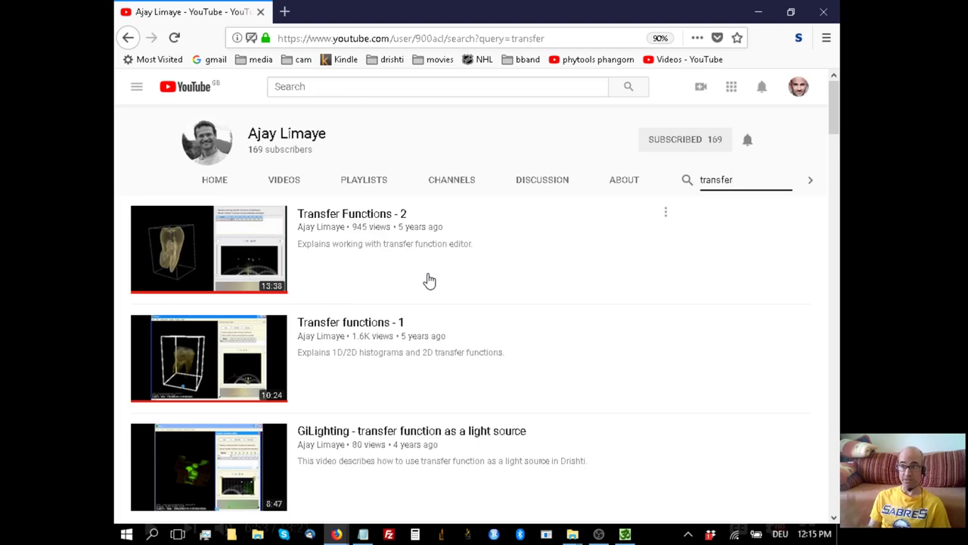
# Step: Return to Drishti and turn the jaw volume to a slightly different orientation
pyautogui.hotkey('alt', 'Tab')
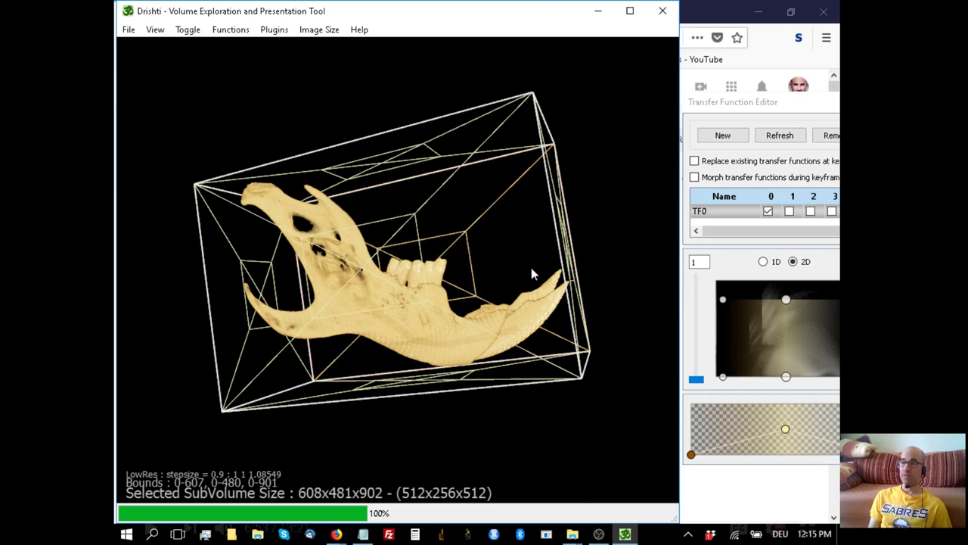
pyautogui.moveTo(596, 210)
pyautogui.mouseDown()
pyautogui.moveTo(597, 192)
pyautogui.moveTo(596, 223)
pyautogui.mouseUp()
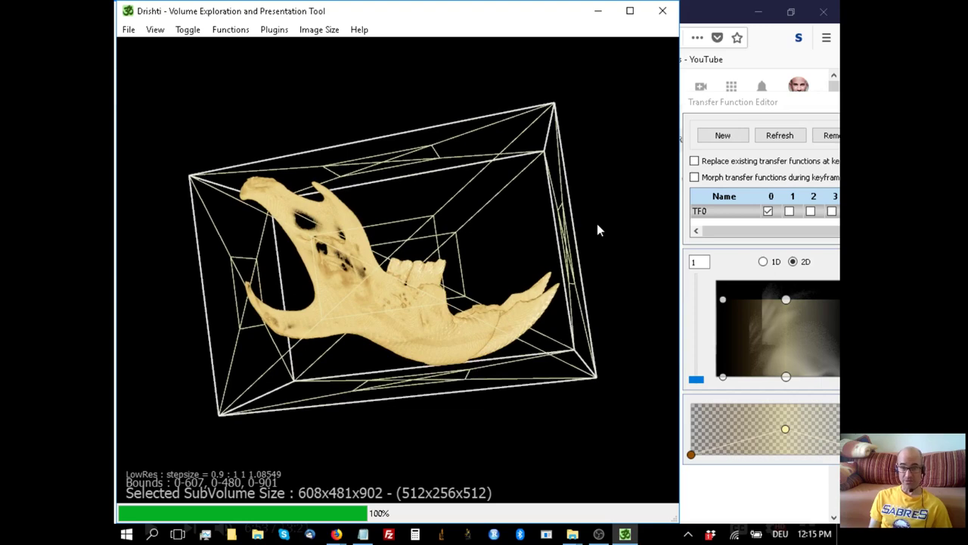
pyautogui.moveTo(597, 223); pyautogui.dragTo(580, 219)
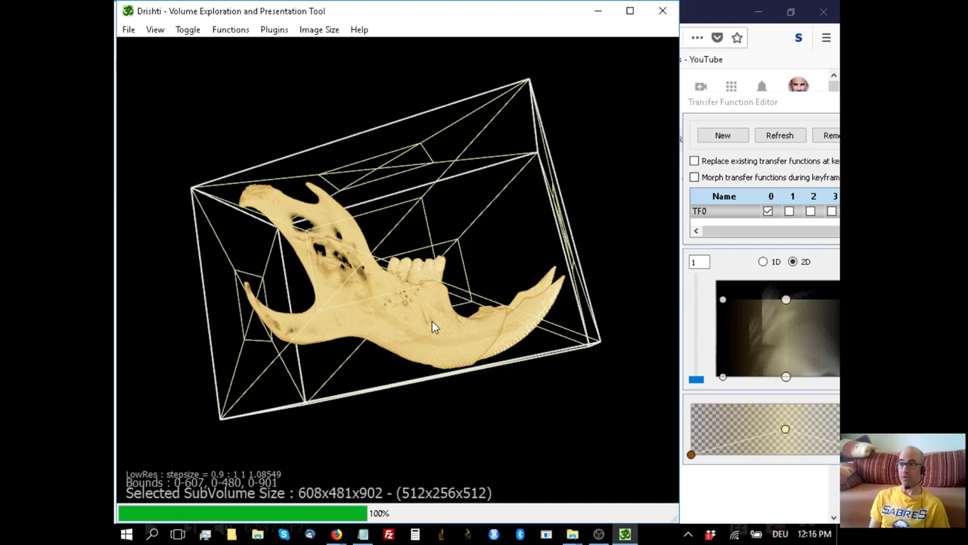
# Step: Switch between the drishtiPaint segmenting tutorial videos in the browser
pyautogui.hotkey('alt', 'Tab')
pyautogui.hotkey('alt', 'Tab')
pyautogui.hotkey('alt', 'Tab')
pyautogui.hotkey('alt', 'Tab')
pyautogui.hotkey('alt', 'Tab')
pyautogui.hotkey('alt', 'Tab')
pyautogui.hotkey('alt', 'Tab')
pyautogui.hotkey('alt', 'Tab')
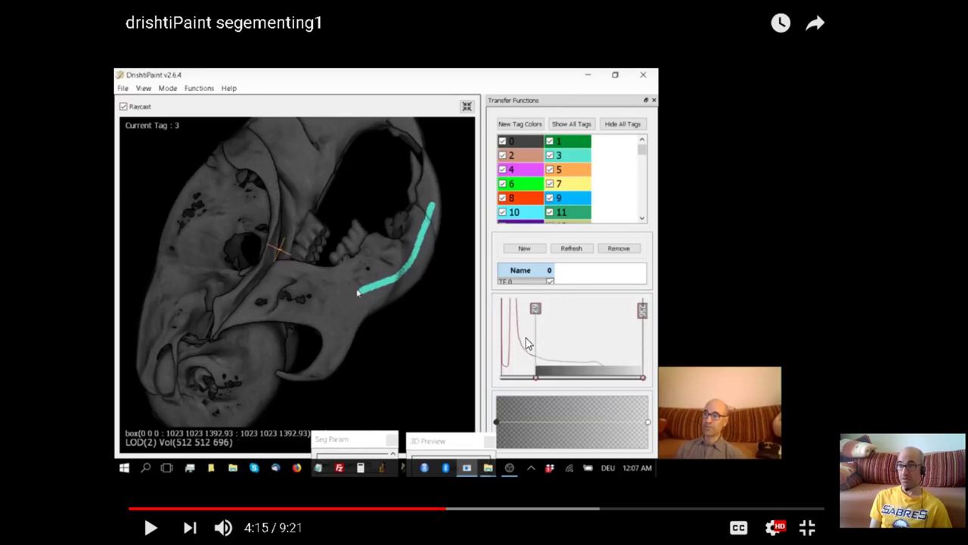
pyautogui.hotkey('alt', 'Tab')
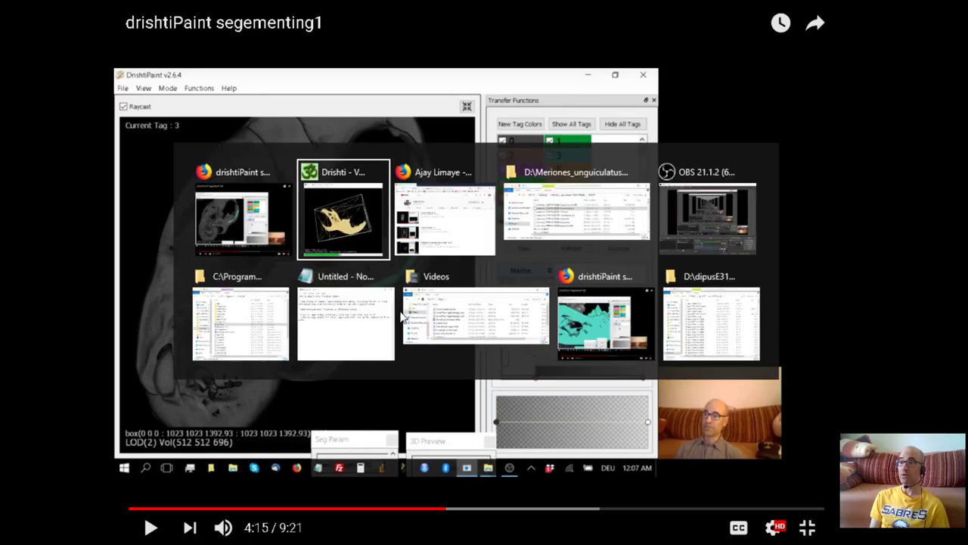
pyautogui.hotkey('alt', 'Tab')
pyautogui.hotkey('alt', 'Tab')
pyautogui.hotkey('alt', 'Tab')
pyautogui.hotkey('alt', 'Tab')
pyautogui.hotkey('alt', 'Tab')
pyautogui.hotkey('alt', 'Tab')
pyautogui.hotkey('alt', 'Tab')
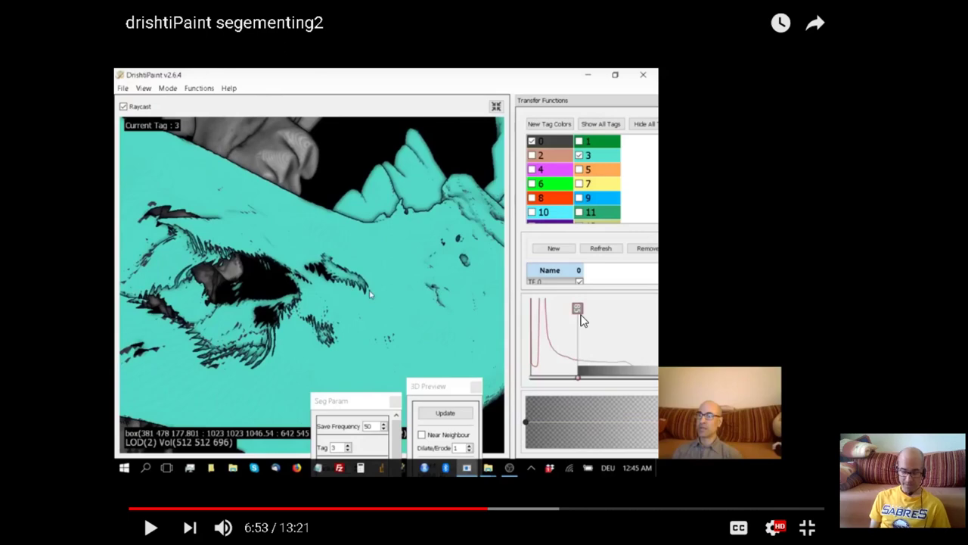
pyautogui.hotkey('alt', 'Tab')
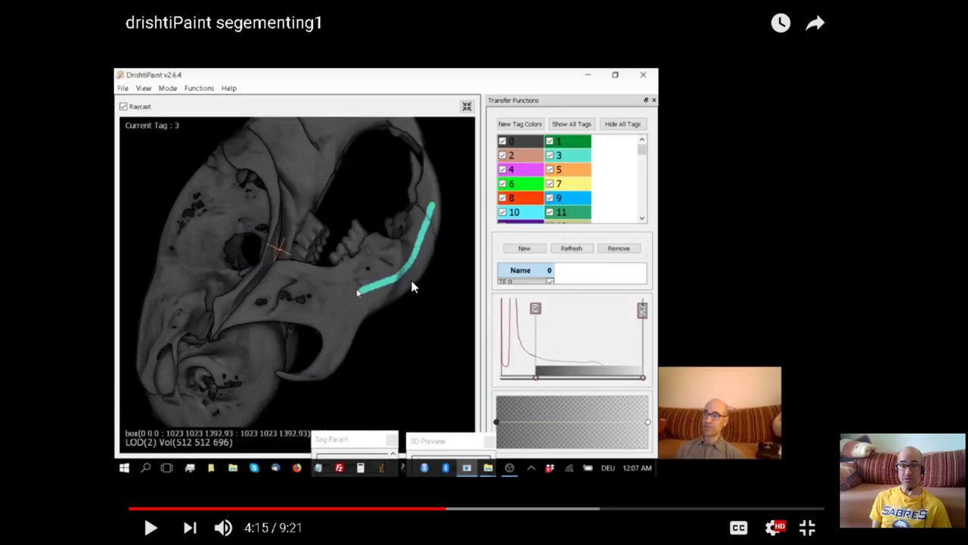
pyautogui.hotkey('alt', 'Tab')
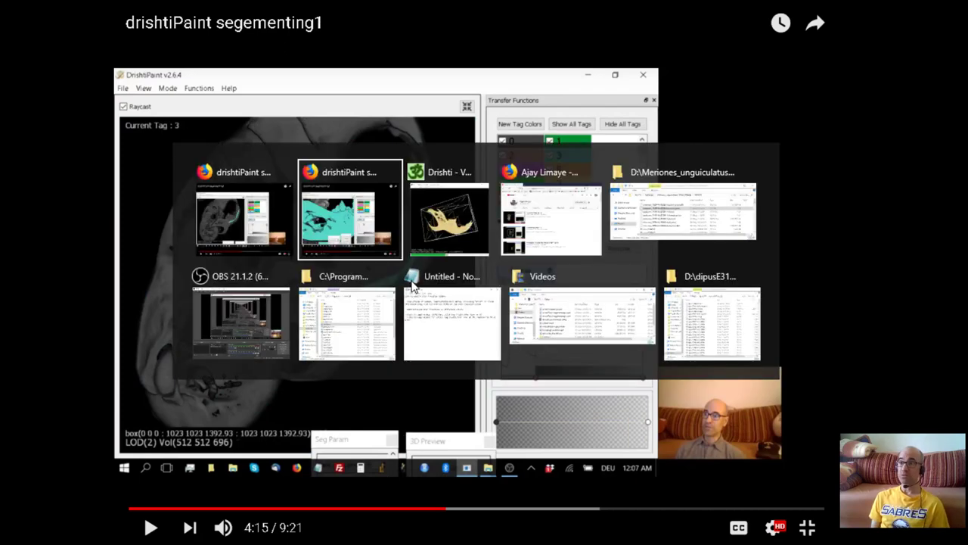
# Step: Zoom in on the jaw and switch to high-resolution LoD(1) rendering with F2
pyautogui.hotkey('alt', 'Tab')
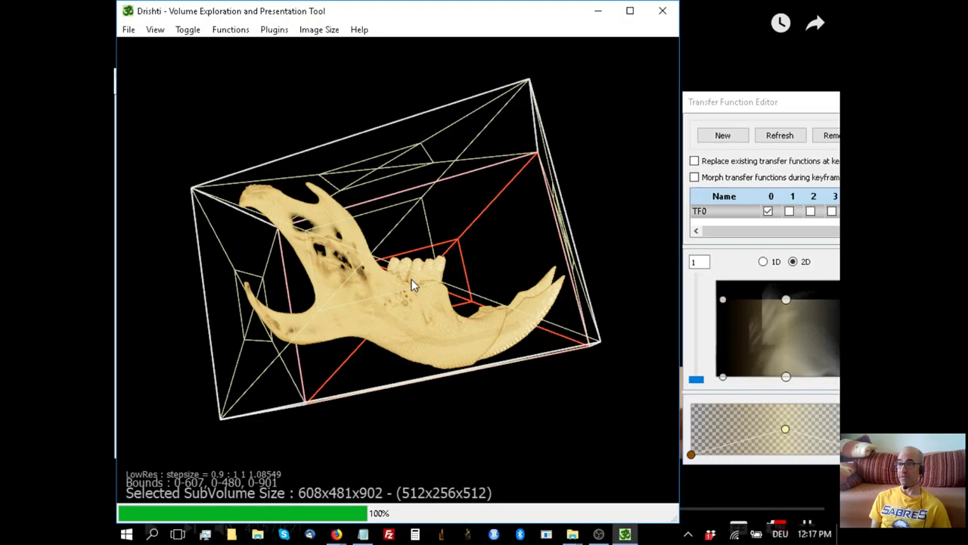
pyautogui.scroll(3, 424, 338)
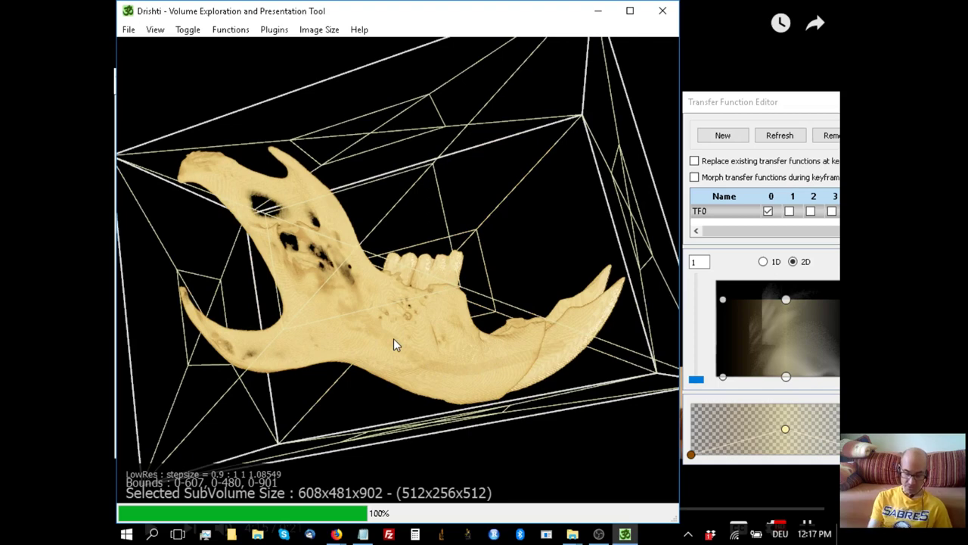
pyautogui.press('F2')
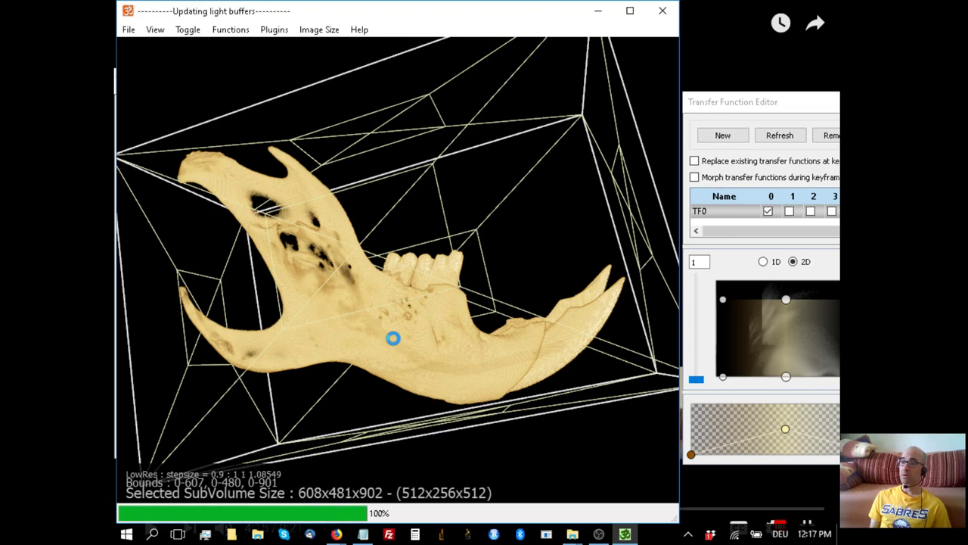
pyautogui.moveTo(418, 324); pyautogui.dragTo(402, 360)
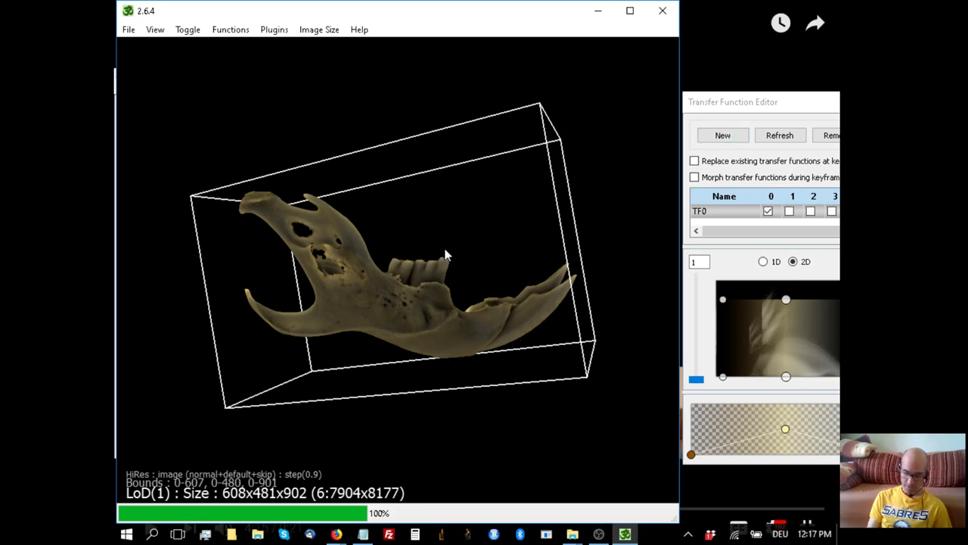
pyautogui.scroll(5, 447, 255)
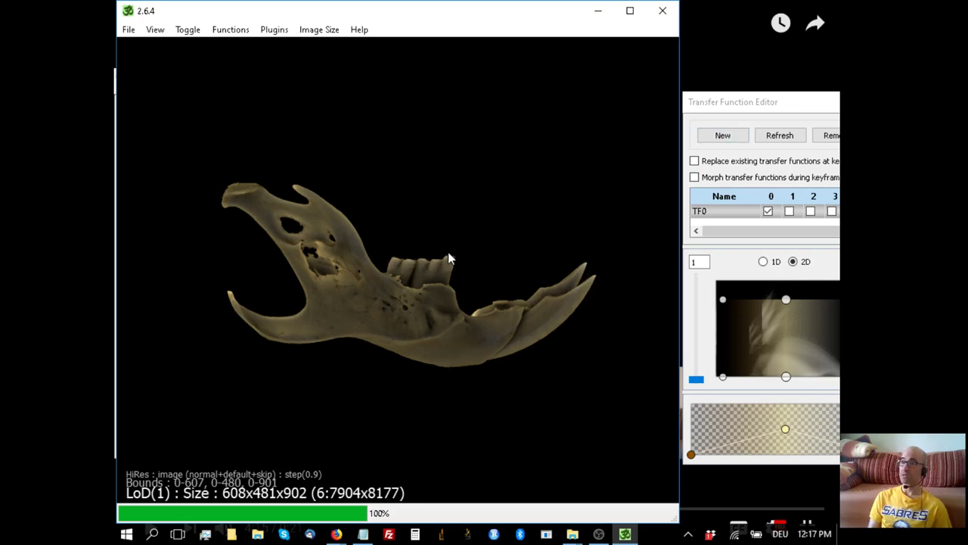
# Step: Enlarge the Transfer Function Editor, raise the 2D function's top, and switch TF0 to 1D
pyautogui.moveTo(471, 335); pyautogui.dragTo(465, 279)
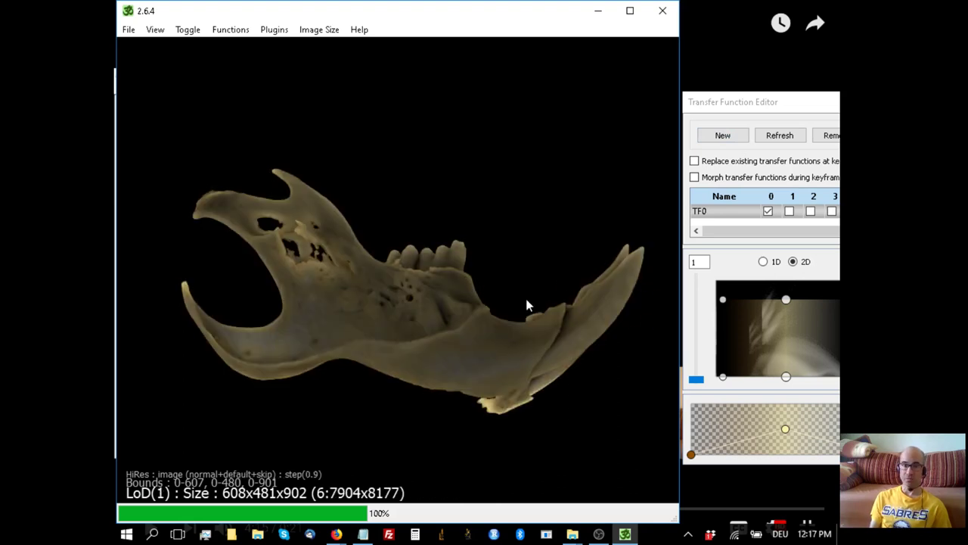
pyautogui.click(756, 92)
pyautogui.moveTo(756, 92); pyautogui.dragTo(686, 32)
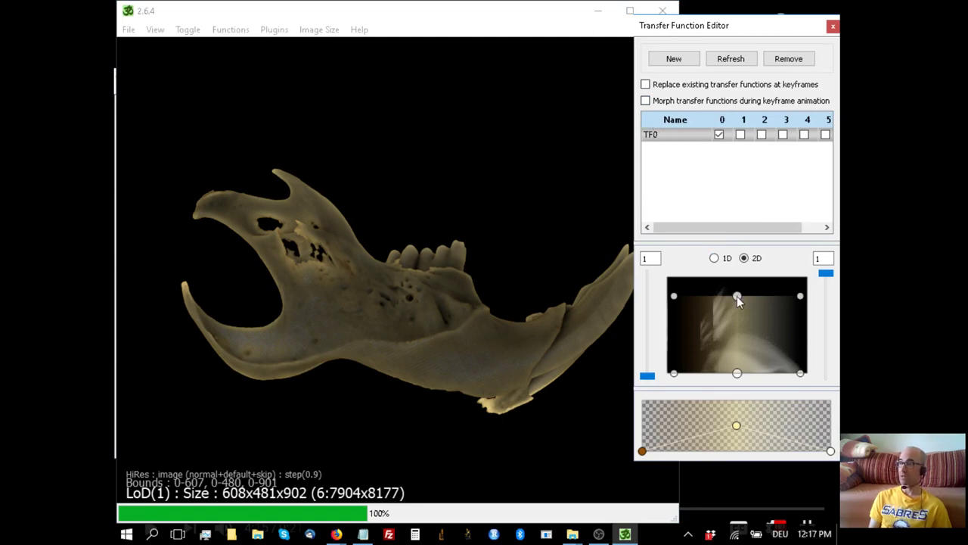
pyautogui.moveTo(736, 295); pyautogui.dragTo(737, 273)
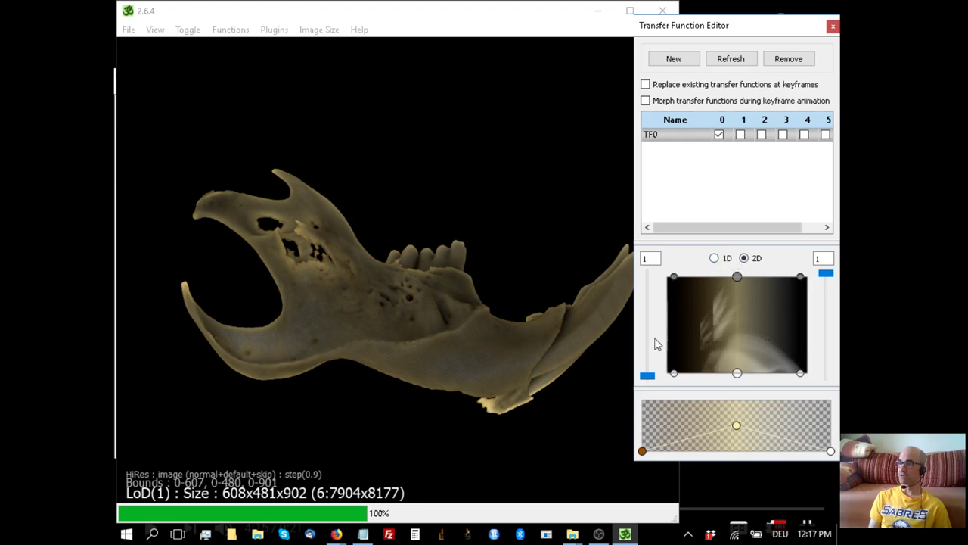
pyautogui.click(715, 259)
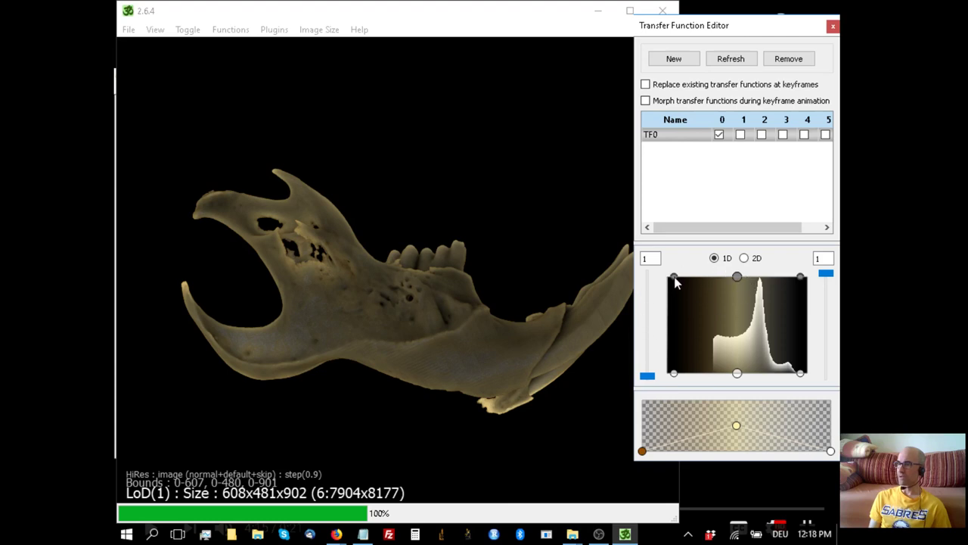
# Step: Narrow TF0's 1D opacity ramp from both sides and lower its peak opacity
pyautogui.moveTo(677, 278); pyautogui.dragTo(716, 278)
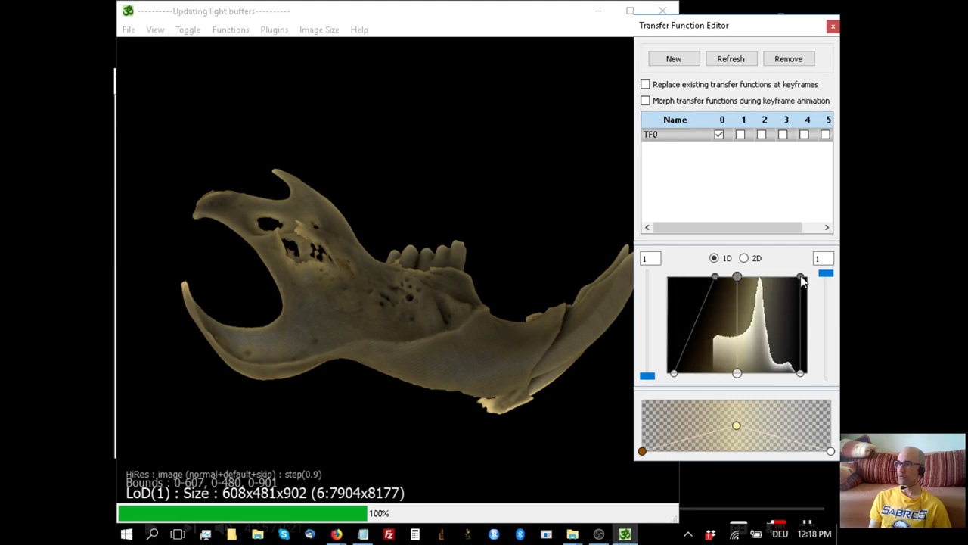
pyautogui.moveTo(800, 278); pyautogui.dragTo(760, 286)
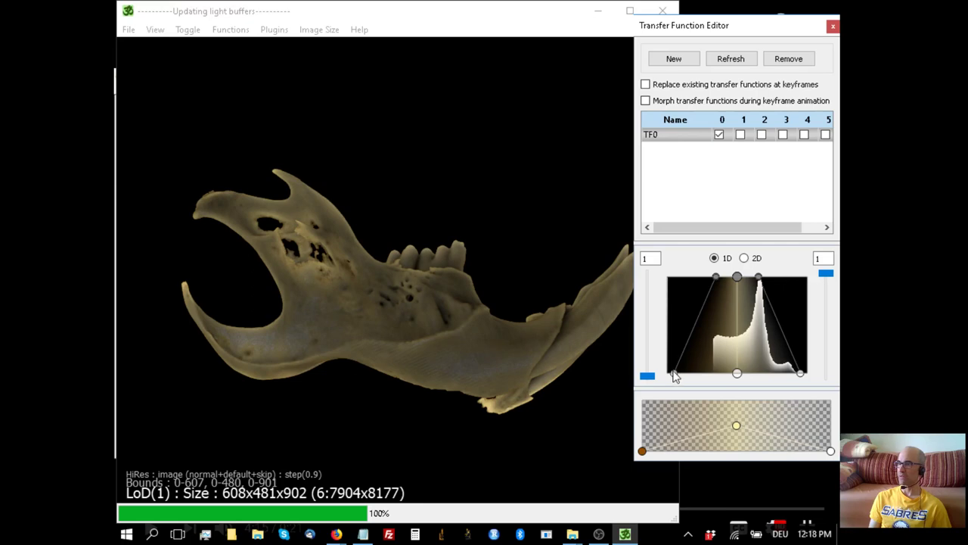
pyautogui.click(675, 374)
pyautogui.moveTo(675, 374); pyautogui.dragTo(718, 373)
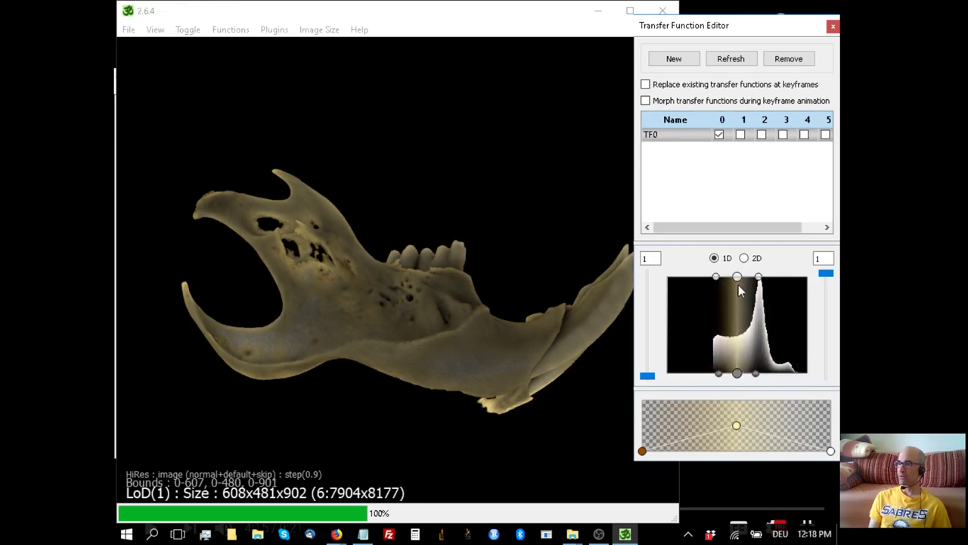
pyautogui.moveTo(736, 277); pyautogui.dragTo(729, 327)
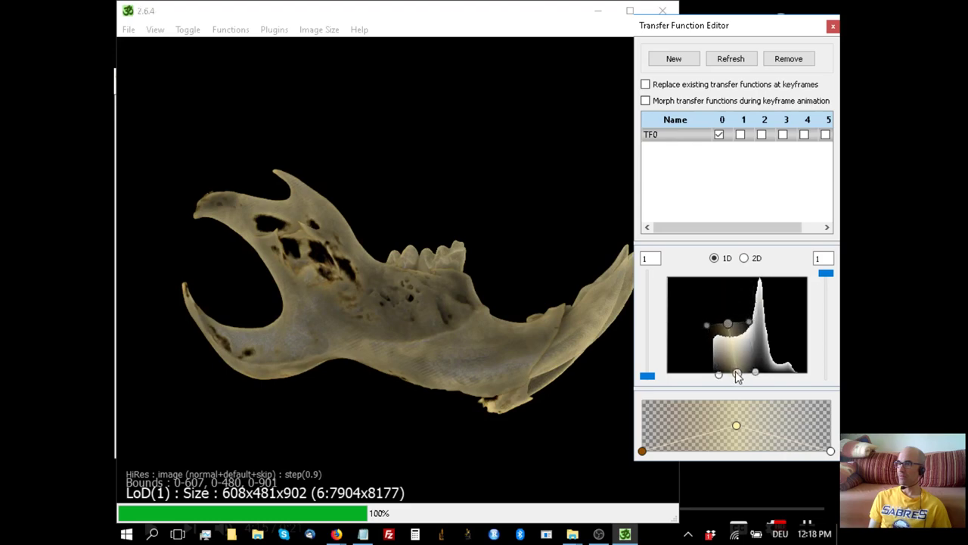
pyautogui.moveTo(736, 374); pyautogui.dragTo(727, 372)
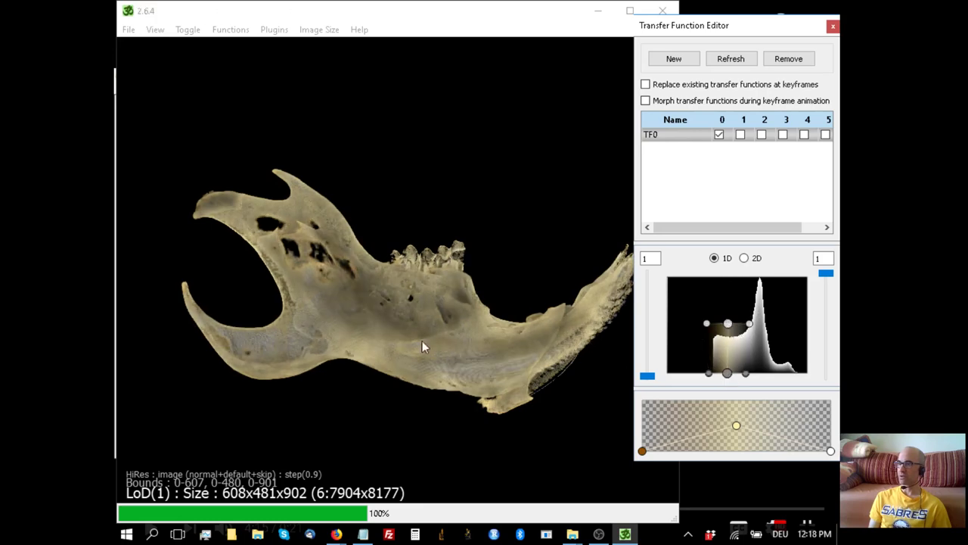
pyautogui.moveTo(375, 340); pyautogui.dragTo(393, 367)
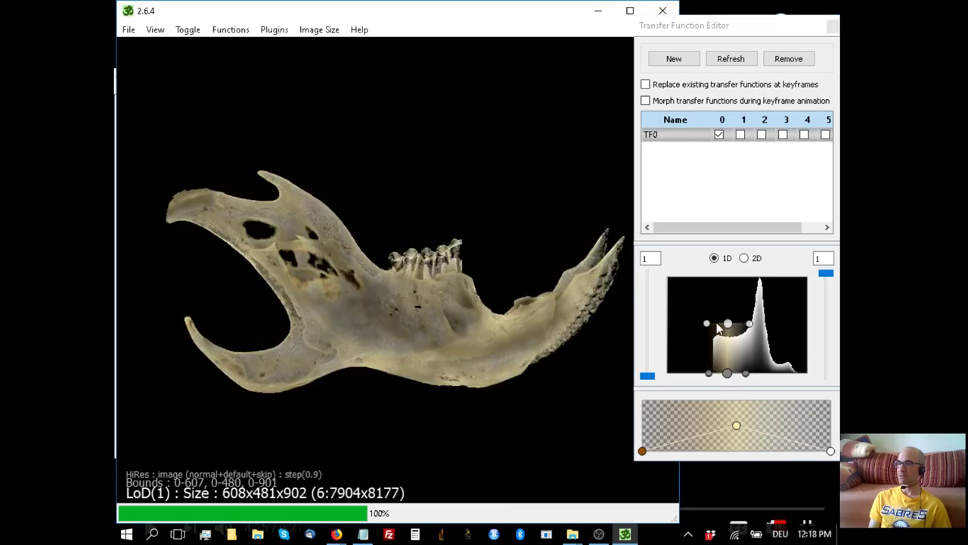
# Step: Narrow the ramp further and lower its opacity again, leaving the jaw sparser
pyautogui.moveTo(727, 324); pyautogui.dragTo(726, 340)
pyautogui.moveTo(484, 329); pyautogui.dragTo(536, 368)
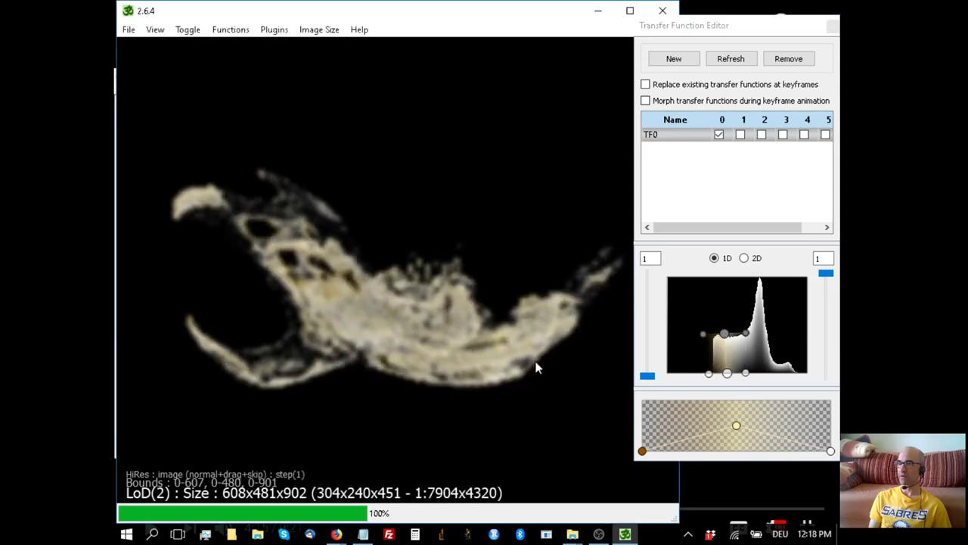
pyautogui.click(747, 341)
pyautogui.moveTo(746, 340); pyautogui.dragTo(738, 336)
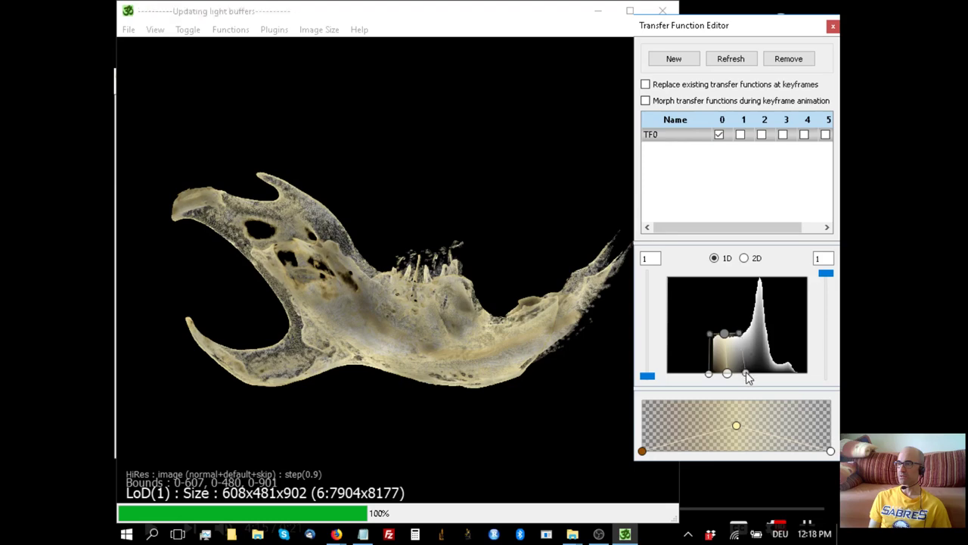
pyautogui.moveTo(747, 375); pyautogui.dragTo(742, 374)
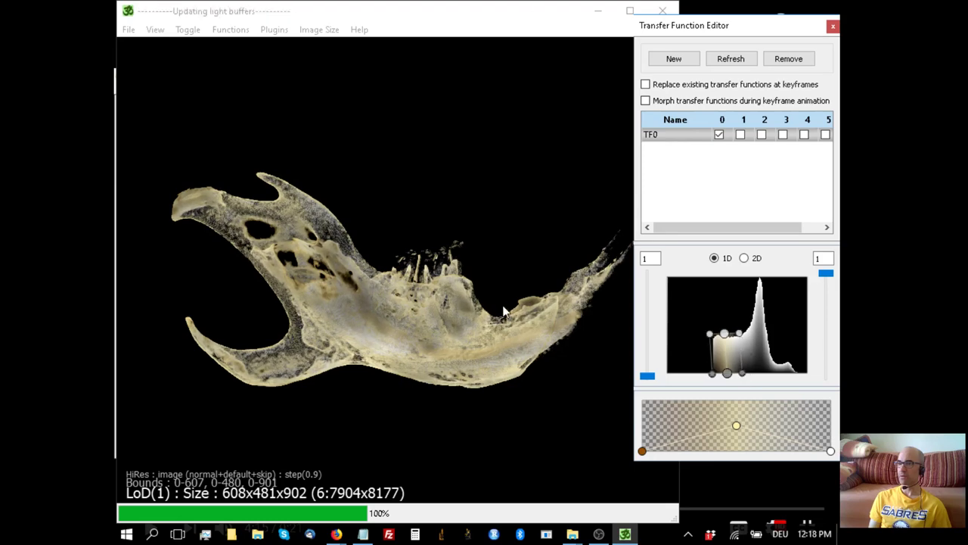
pyautogui.moveTo(502, 310); pyautogui.dragTo(620, 338)
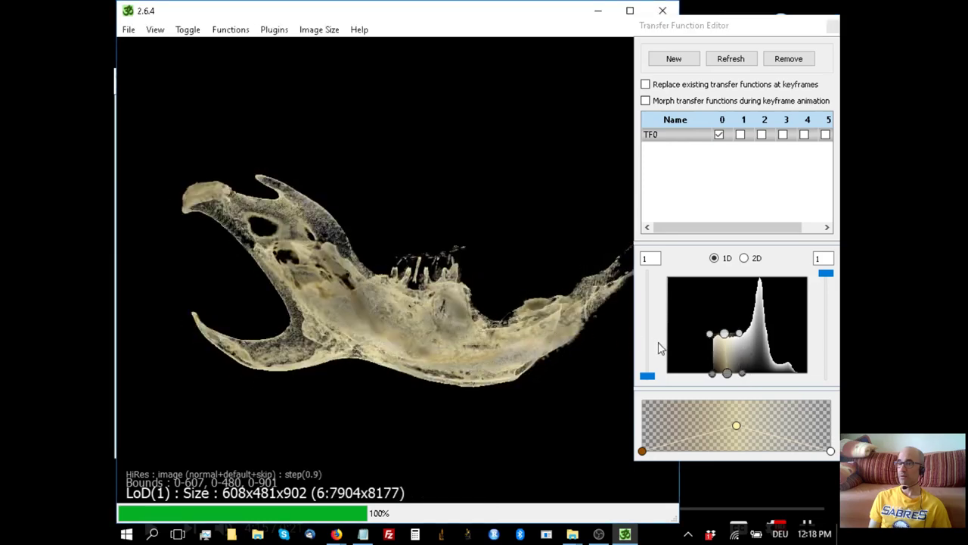
pyautogui.scroll(3, 434, 339)
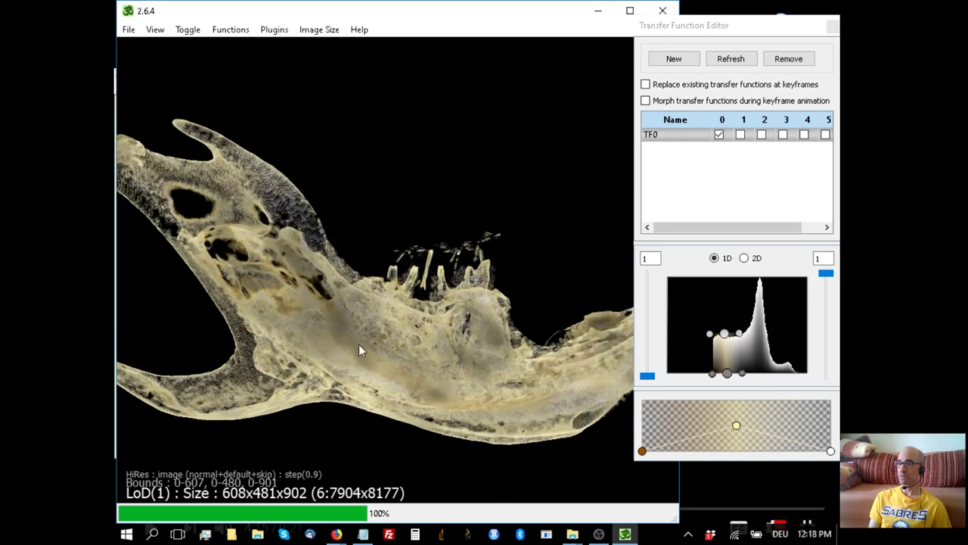
pyautogui.moveTo(724, 334); pyautogui.dragTo(723, 346)
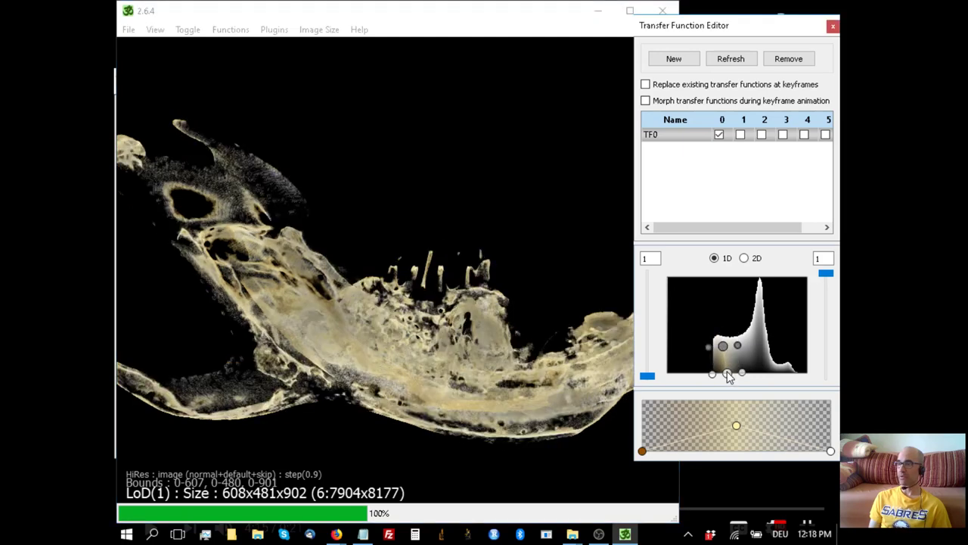
# Step: Raise TF0's ramp, extend it to lower densities and widen its upper edge
pyautogui.click(728, 374)
pyautogui.moveTo(728, 378); pyautogui.dragTo(725, 368)
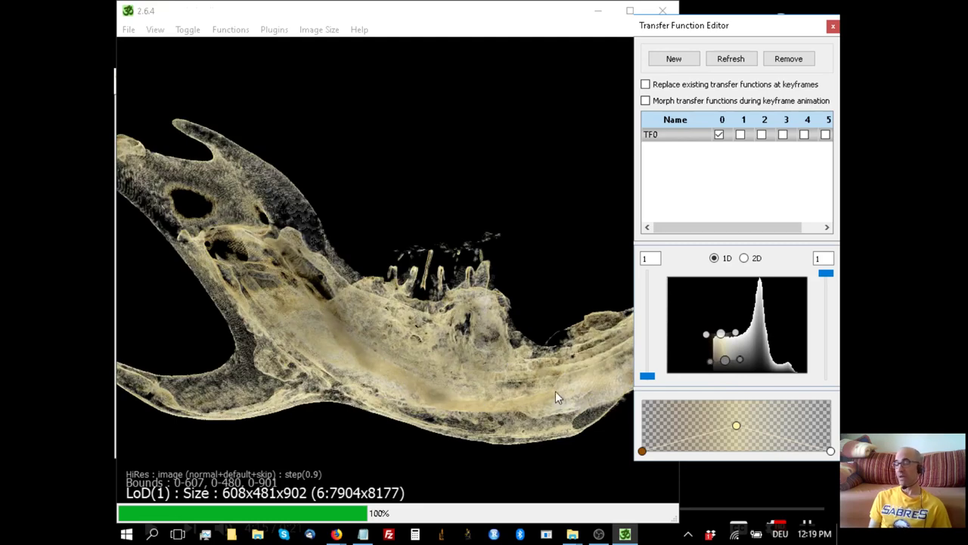
pyautogui.click(709, 366)
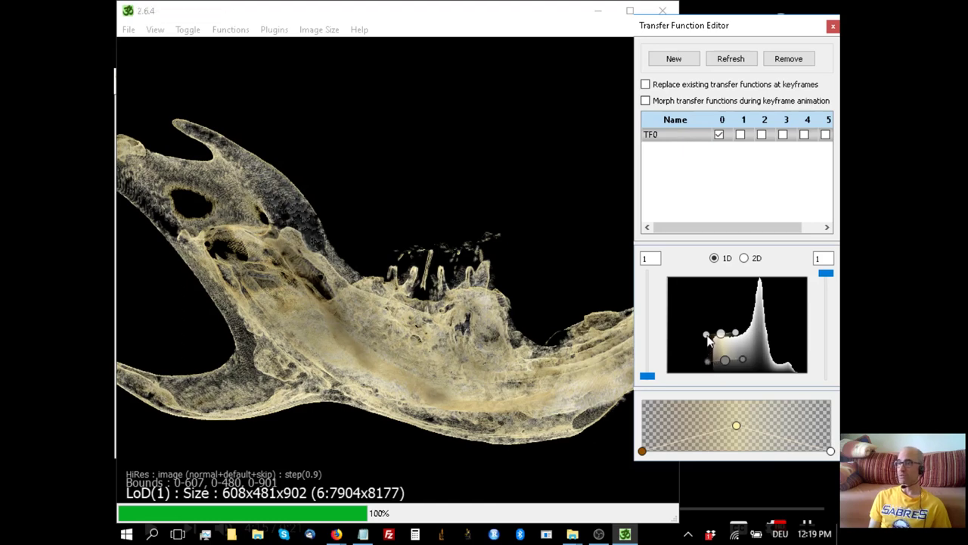
pyautogui.moveTo(709, 340); pyautogui.dragTo(704, 335)
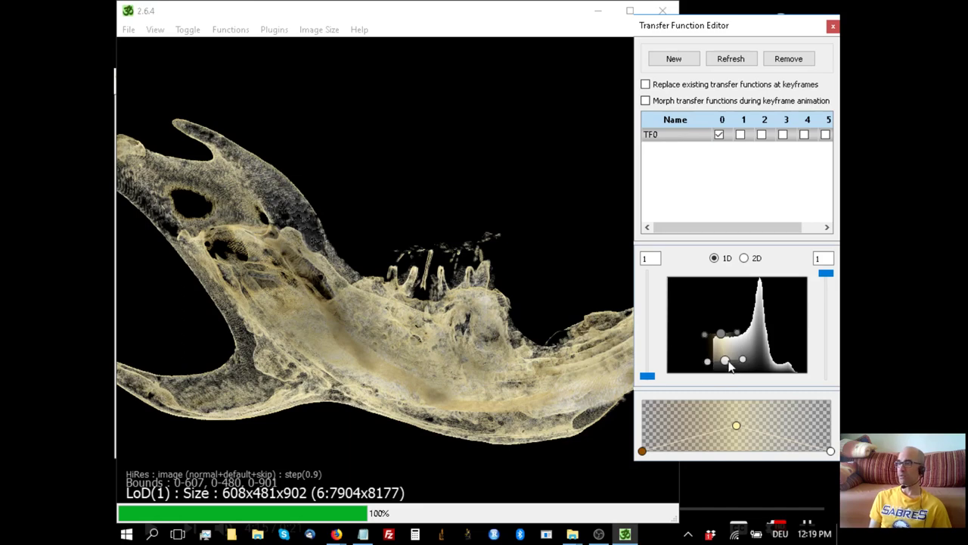
pyautogui.moveTo(726, 366); pyautogui.dragTo(723, 373)
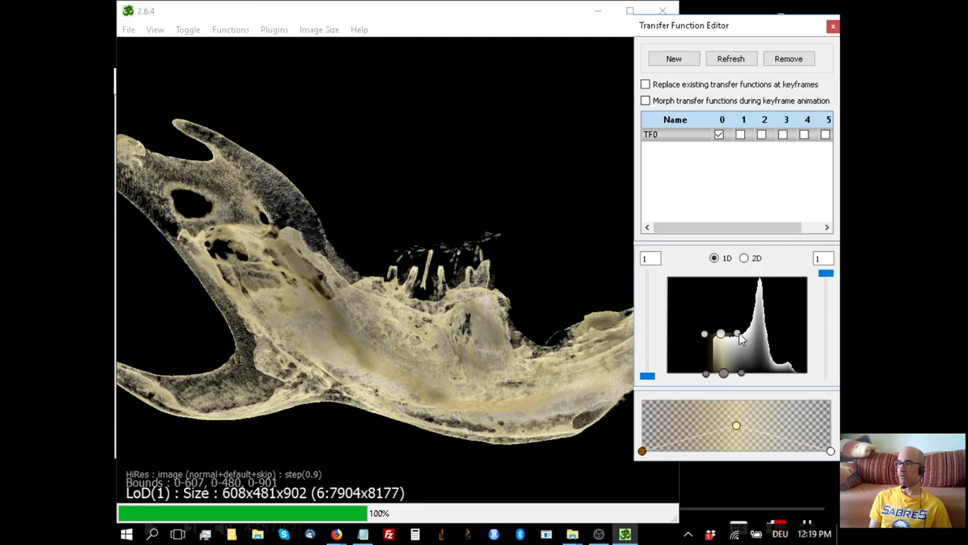
pyautogui.moveTo(739, 332); pyautogui.dragTo(742, 338)
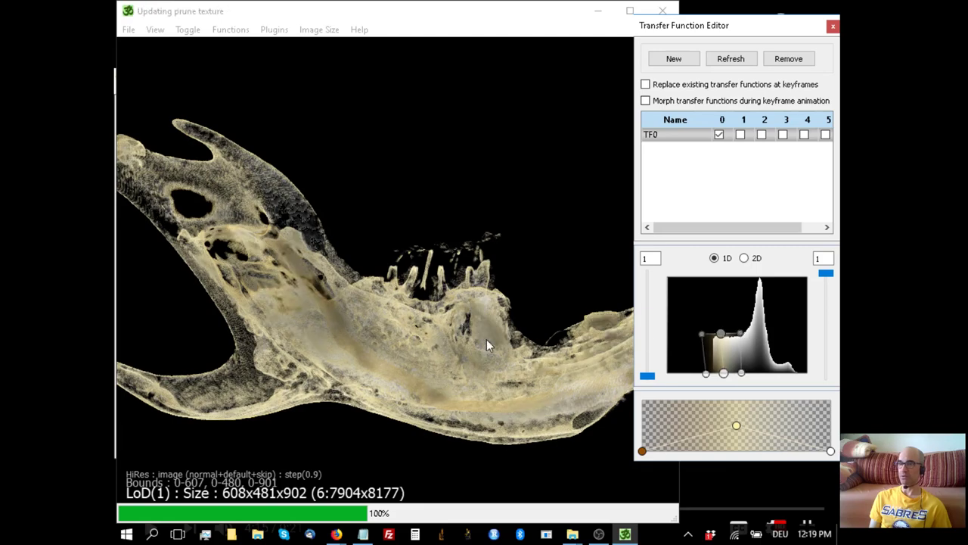
pyautogui.moveTo(486, 339); pyautogui.dragTo(488, 333)
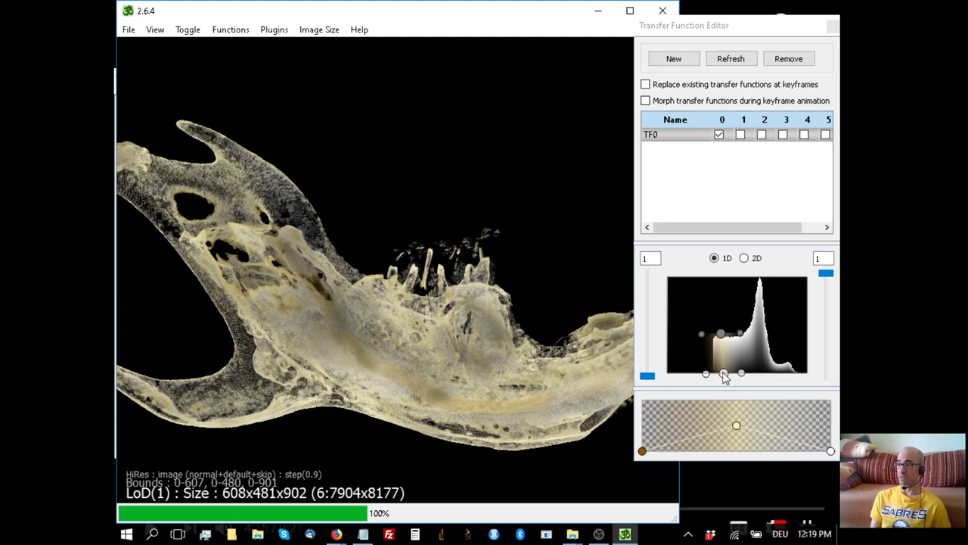
pyautogui.click(724, 375)
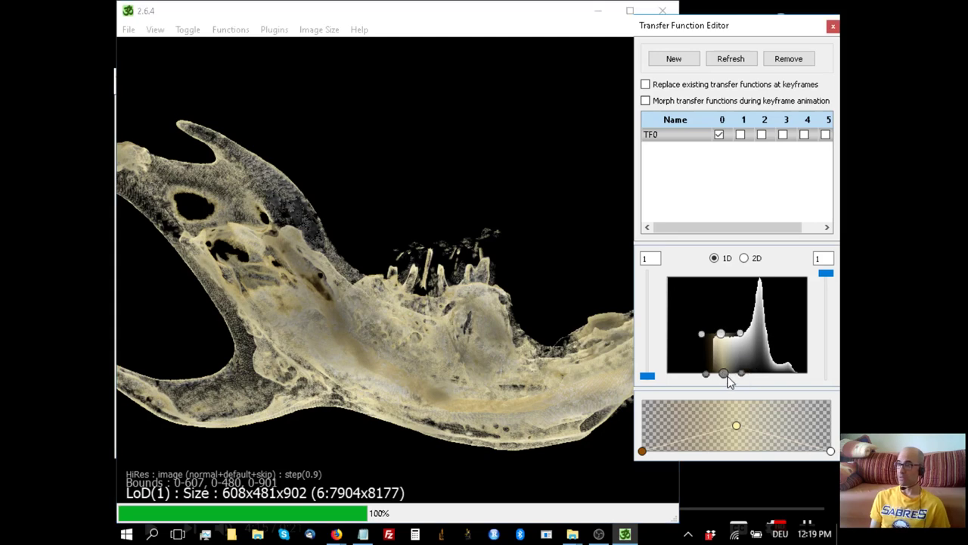
# Step: Shift TF0 onto the dense teeth peak and rotate to inspect the molars and incisors
pyautogui.moveTo(725, 374); pyautogui.dragTo(787, 381)
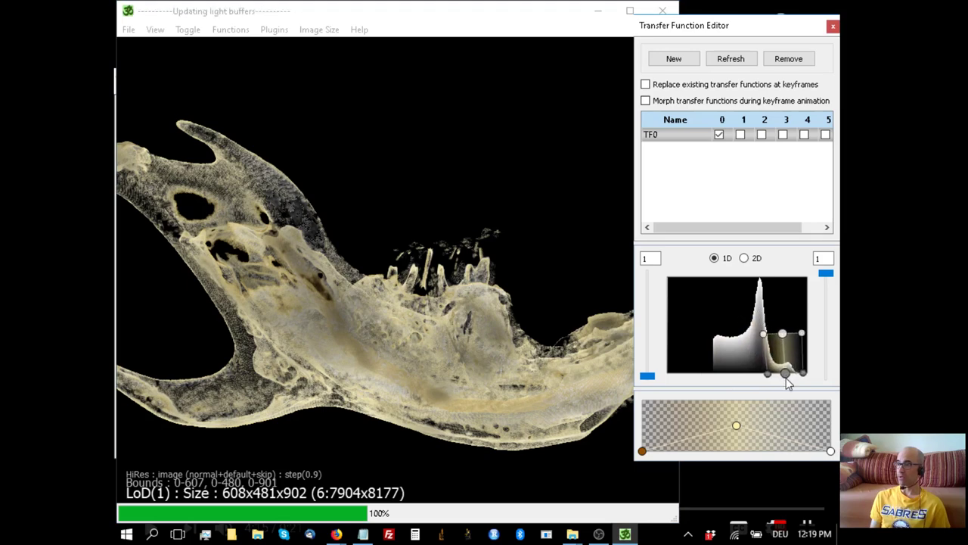
pyautogui.moveTo(488, 333); pyautogui.dragTo(187, 229)
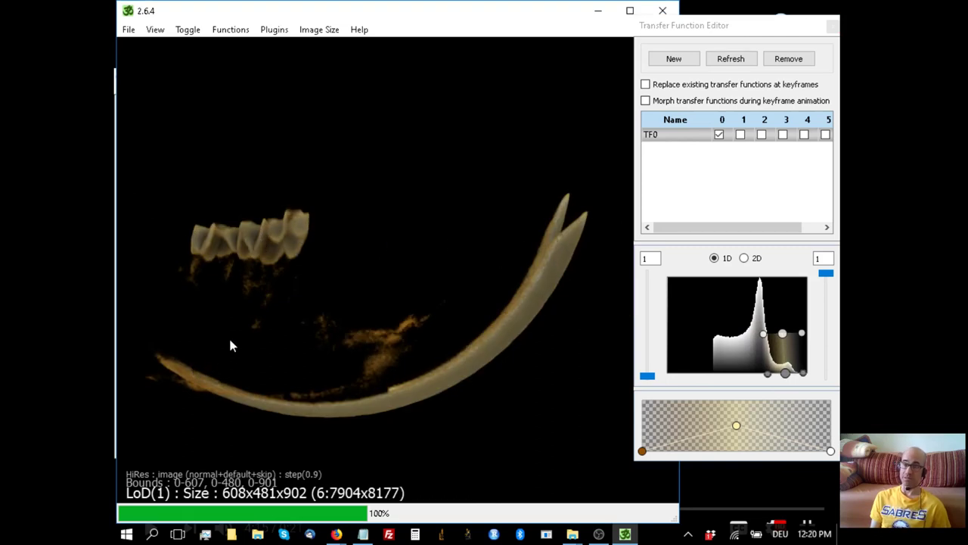
pyautogui.moveTo(229, 332); pyautogui.dragTo(268, 330)
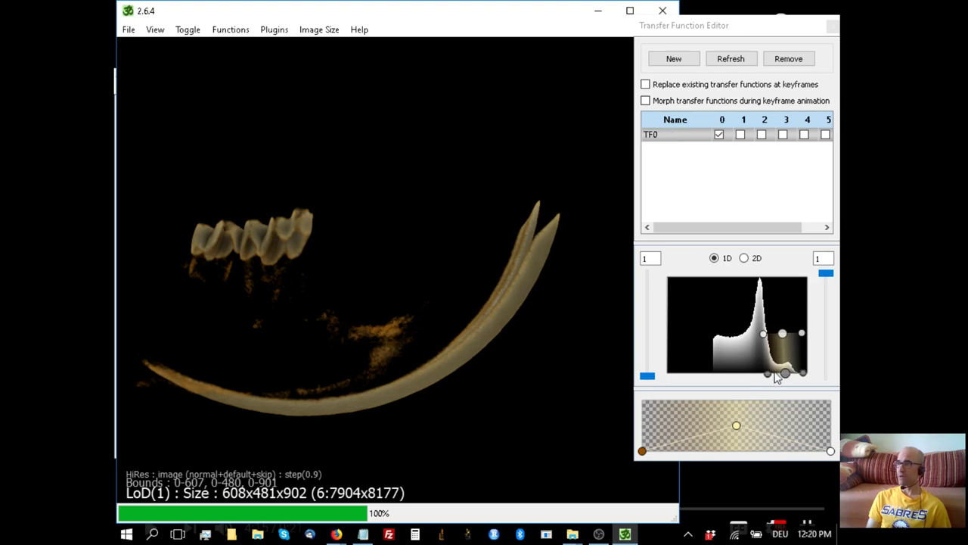
pyautogui.moveTo(425, 295)
pyautogui.mouseDown()
pyautogui.moveTo(449, 320)
pyautogui.moveTo(430, 283)
pyautogui.moveTo(444, 323)
pyautogui.moveTo(432, 292)
pyautogui.mouseUp()
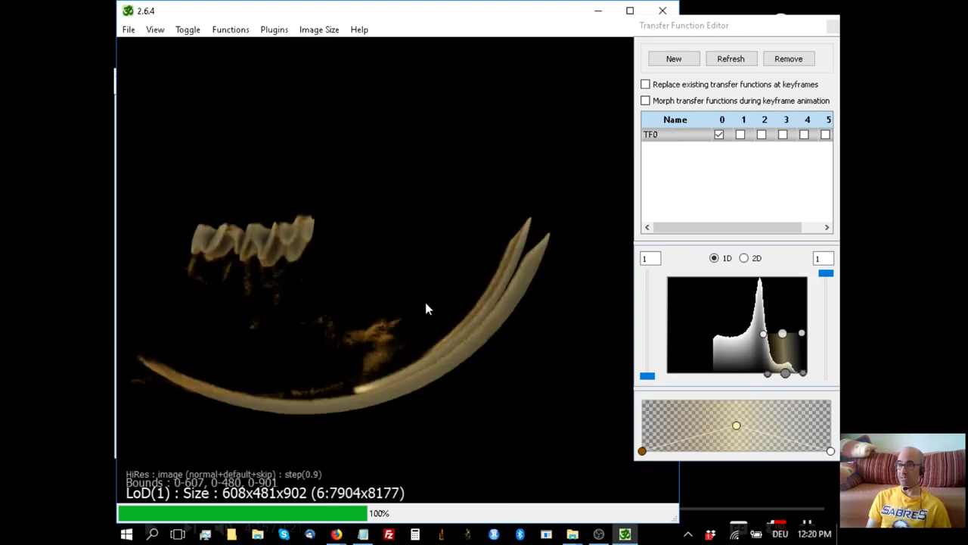
pyautogui.click(660, 134)
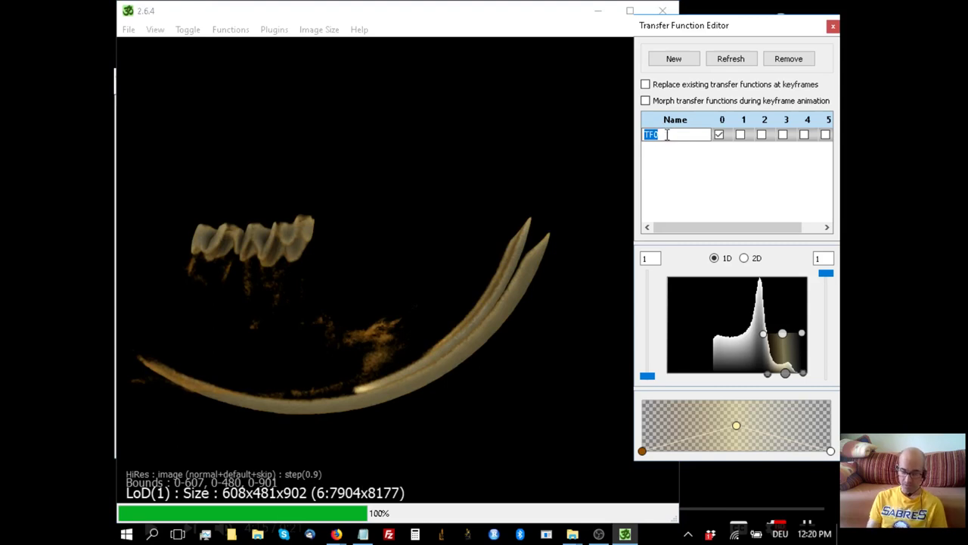
# Step: Rename TF0 to 'teeth' and add a new 1D transfer function TF 1
pyautogui.write('teeth')
pyautogui.click(667, 160)
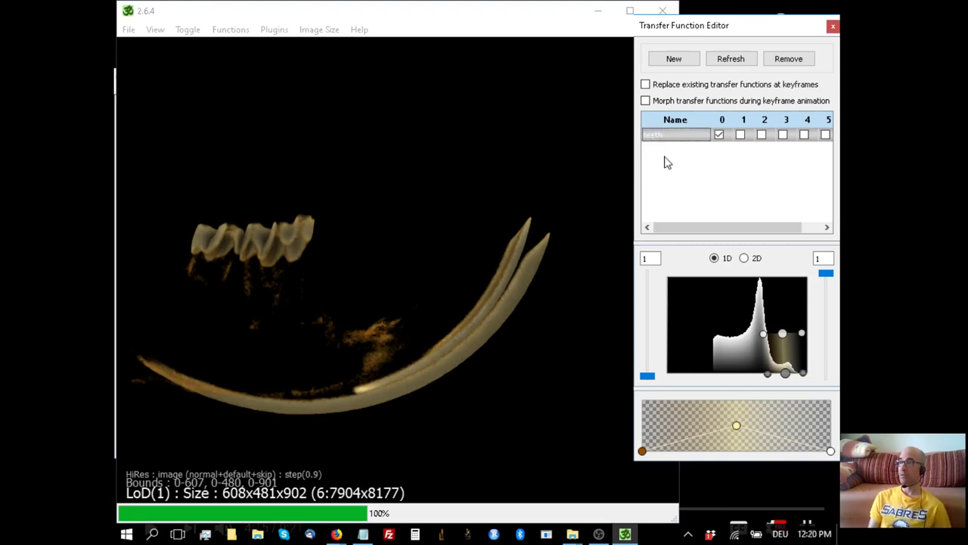
pyautogui.click(675, 60)
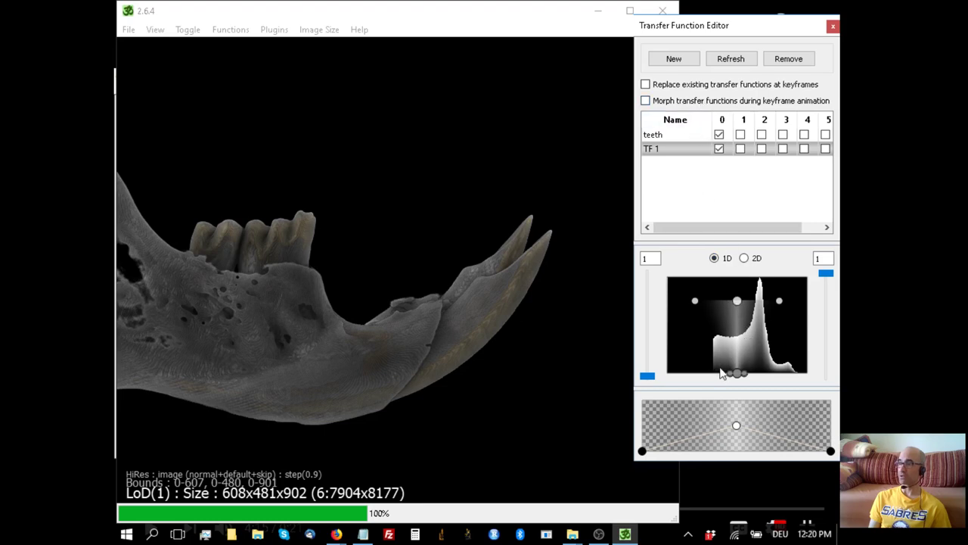
pyautogui.click(745, 259)
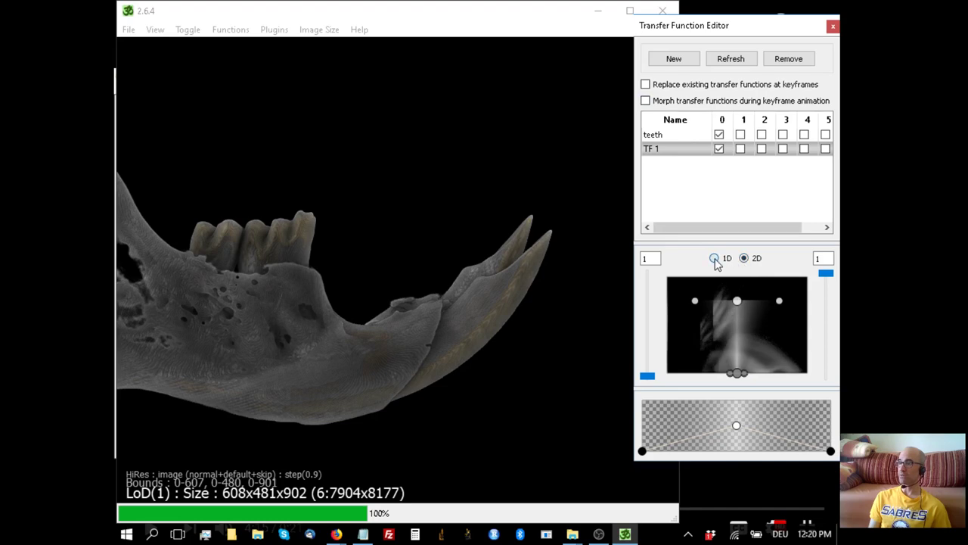
pyautogui.click(715, 258)
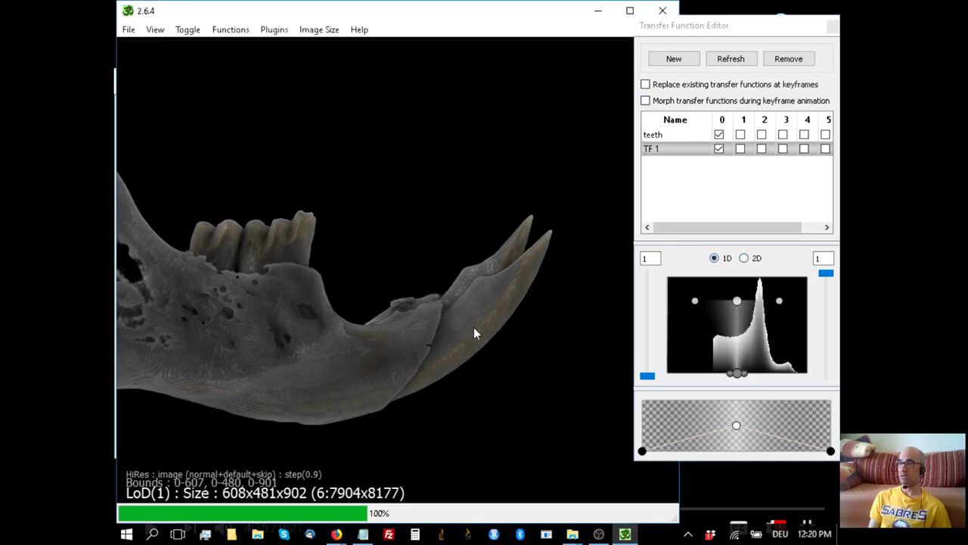
# Step: Switch off the teeth function and select TF 1, showing the whole jaw in grey
pyautogui.moveTo(484, 331); pyautogui.dragTo(569, 249)
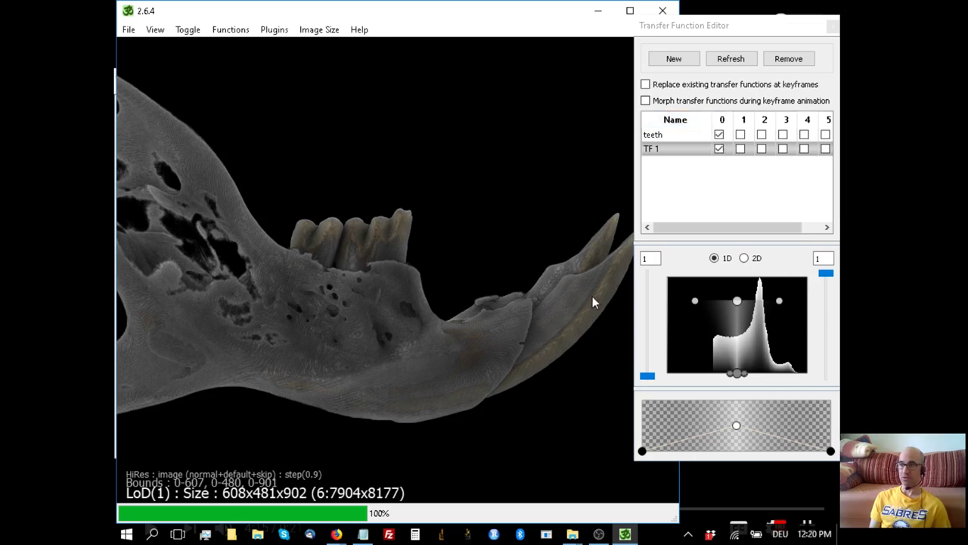
pyautogui.click(720, 136)
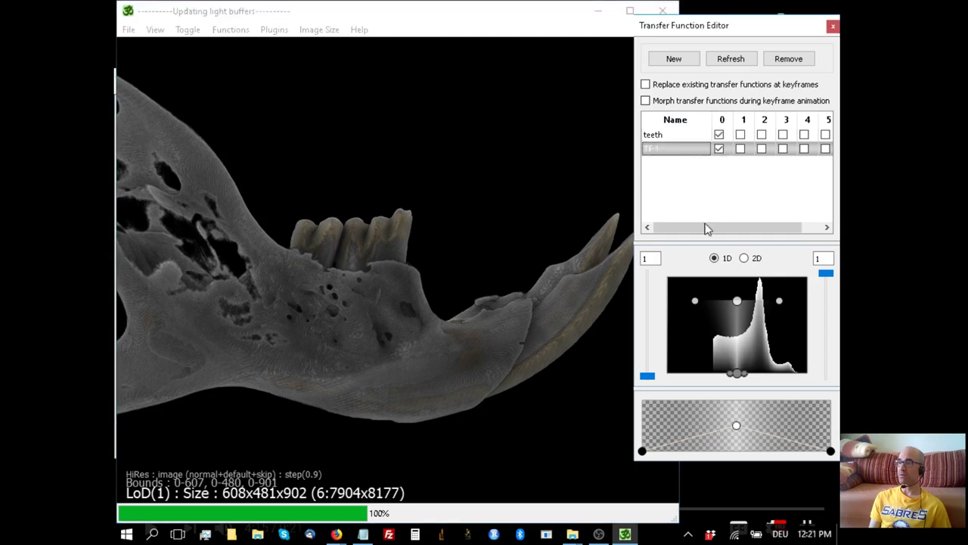
pyautogui.click(711, 151)
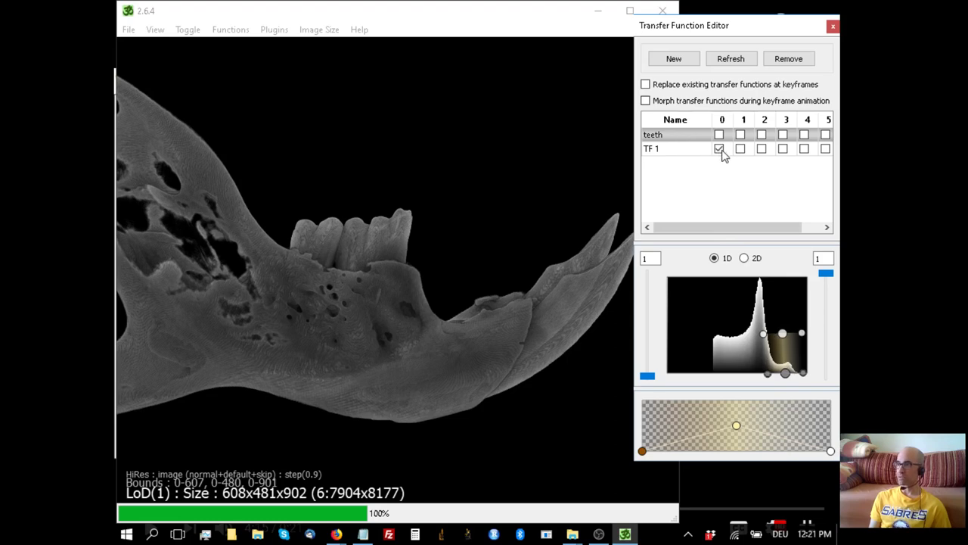
# Step: Rename the second transfer function (TF 1) to 'bone'
pyautogui.click(678, 156)
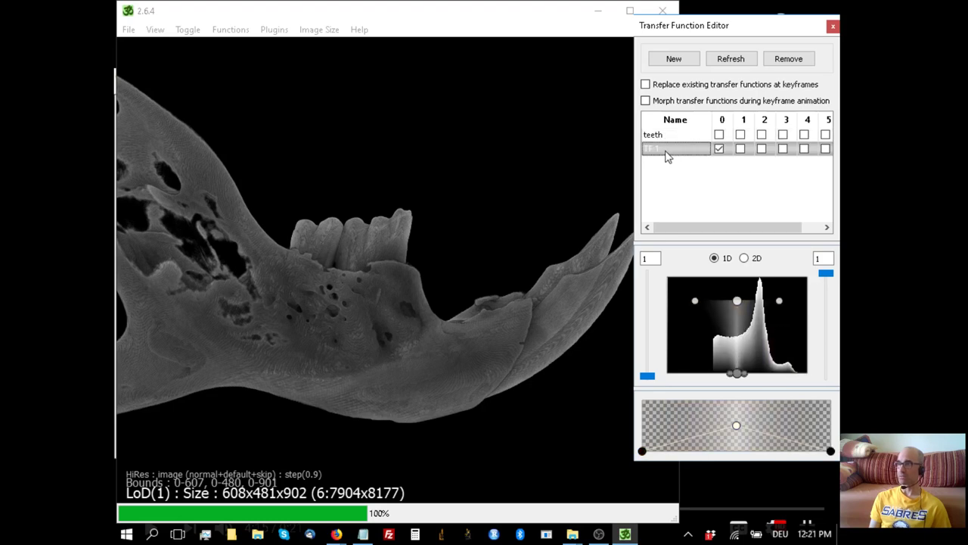
pyautogui.click(667, 152)
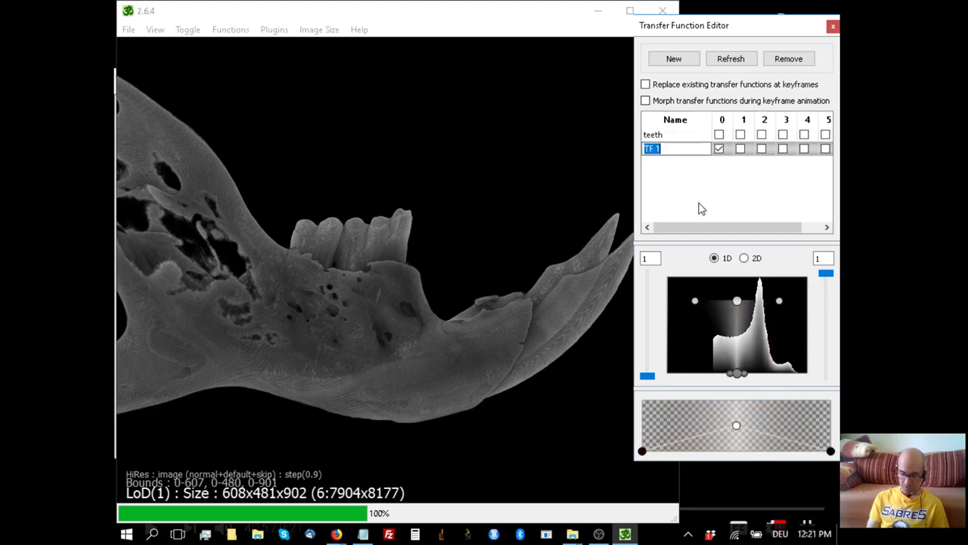
pyautogui.write('bone')
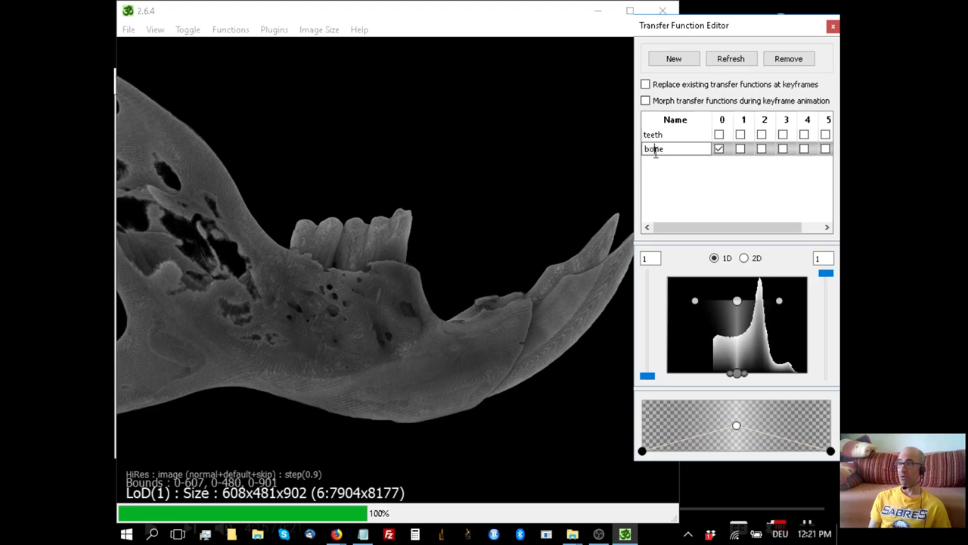
pyautogui.click(656, 156)
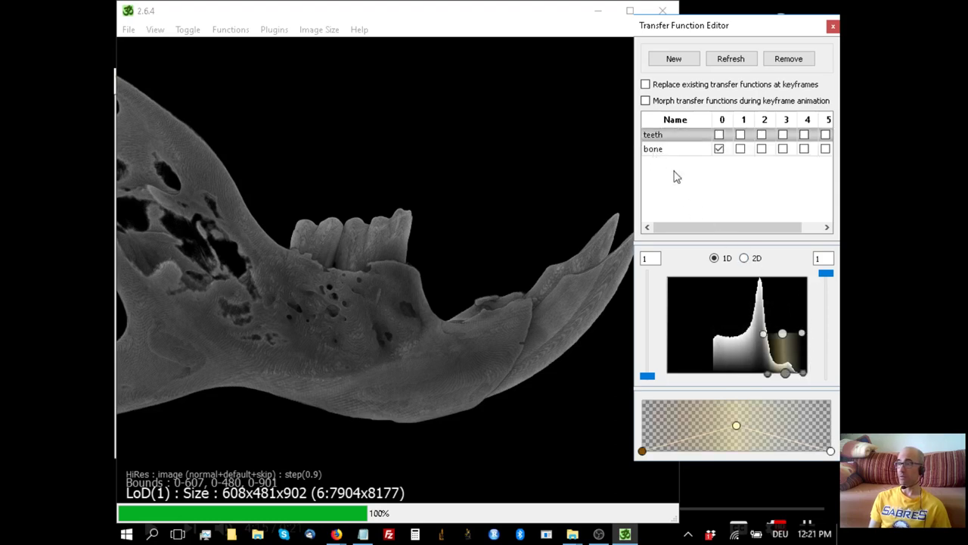
# Step: Reshape the bone function's range and lower its opacity so the jaw turns translucent grey
pyautogui.click(663, 157)
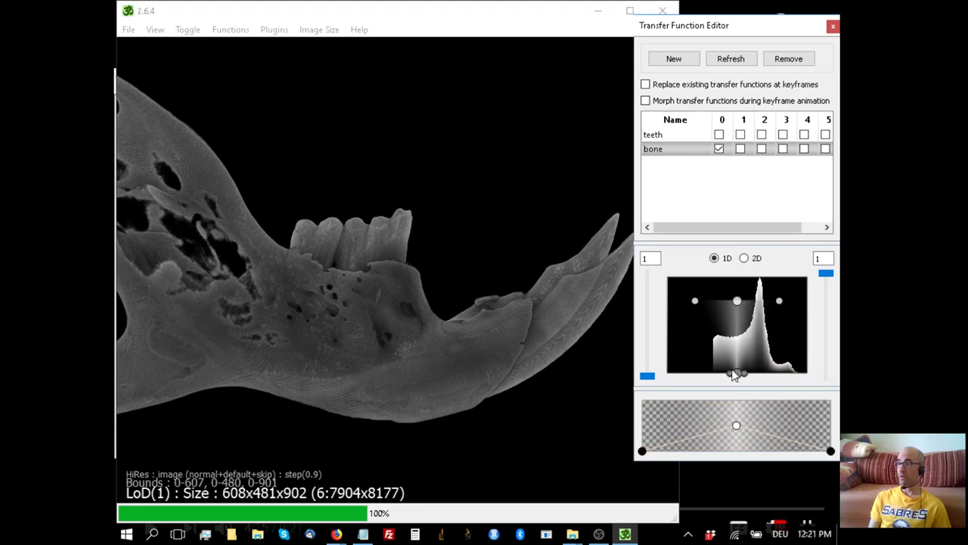
pyautogui.moveTo(732, 379); pyautogui.dragTo(704, 373)
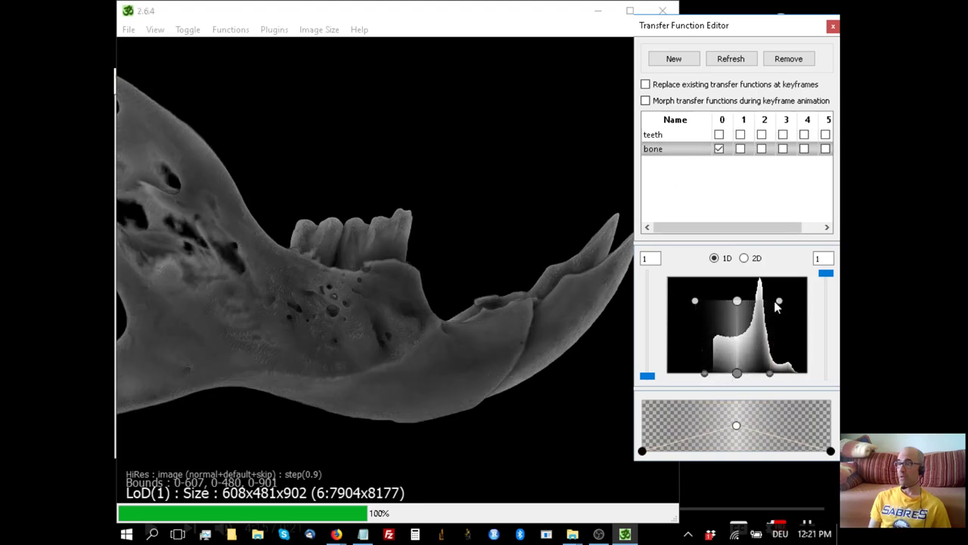
pyautogui.moveTo(778, 300); pyautogui.dragTo(768, 306)
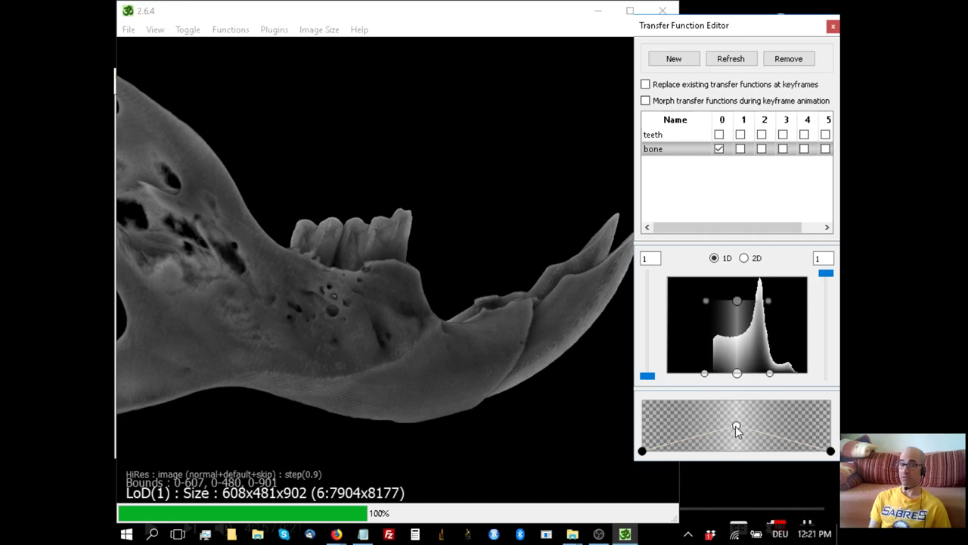
pyautogui.moveTo(736, 426); pyautogui.dragTo(735, 403)
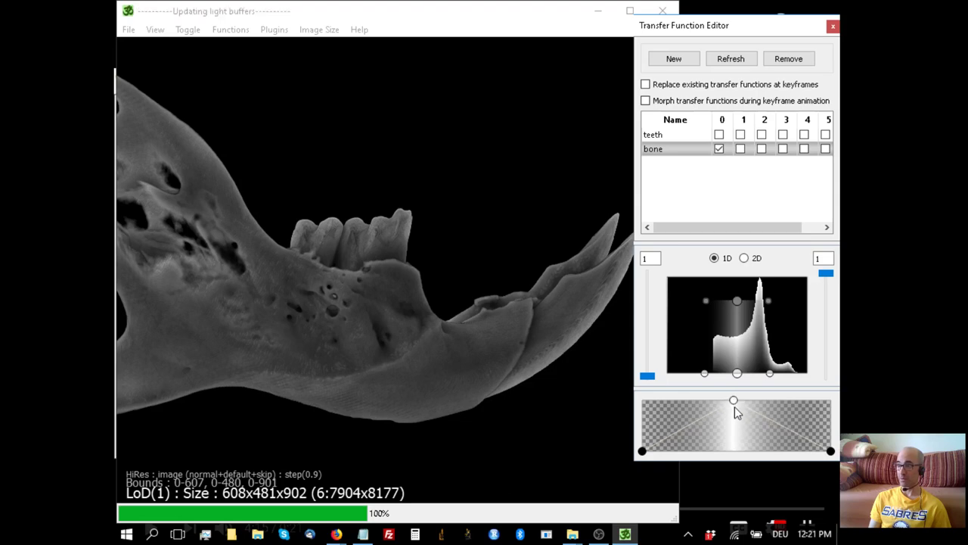
pyautogui.moveTo(735, 401); pyautogui.dragTo(739, 446)
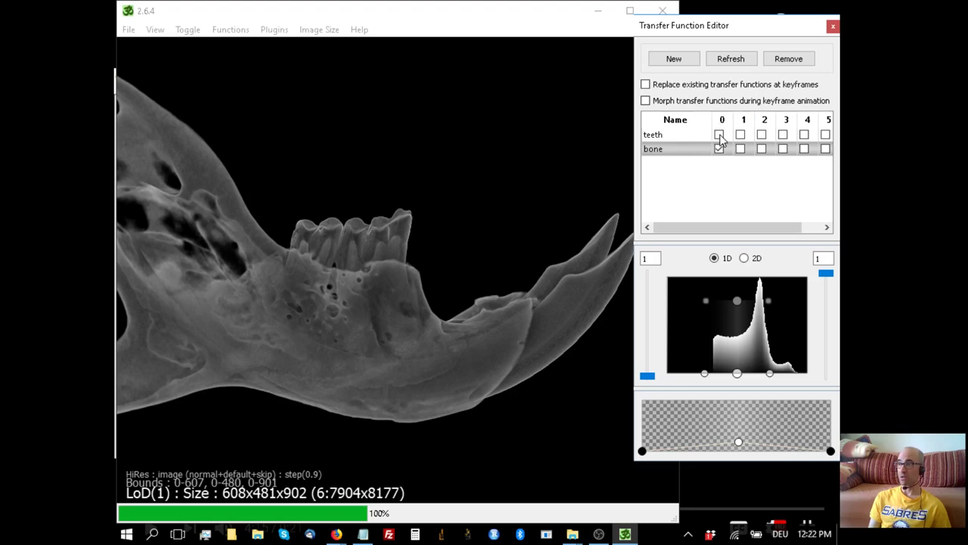
# Step: Switch the teeth transfer function back on alongside bone and view the jaw from a new angle
pyautogui.click(719, 135)
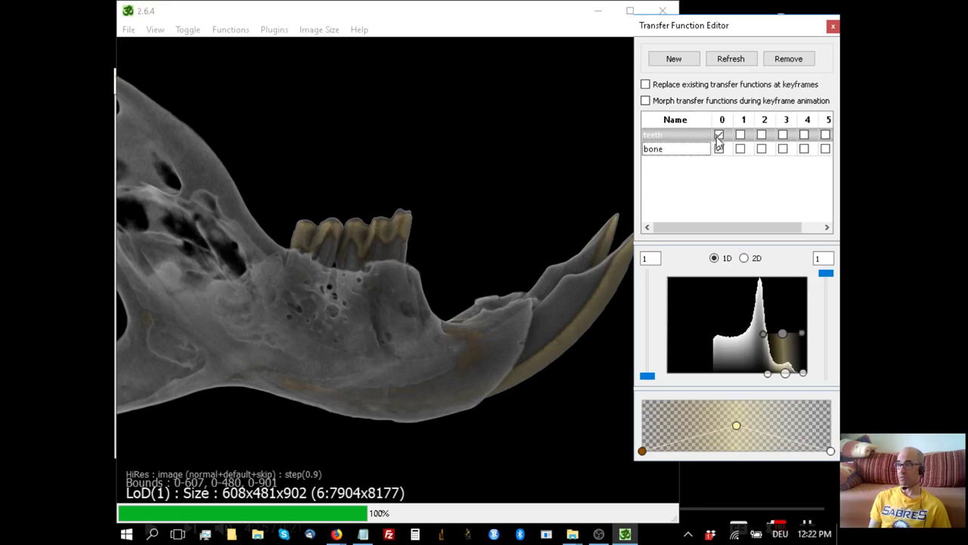
pyautogui.moveTo(396, 334); pyautogui.dragTo(330, 254)
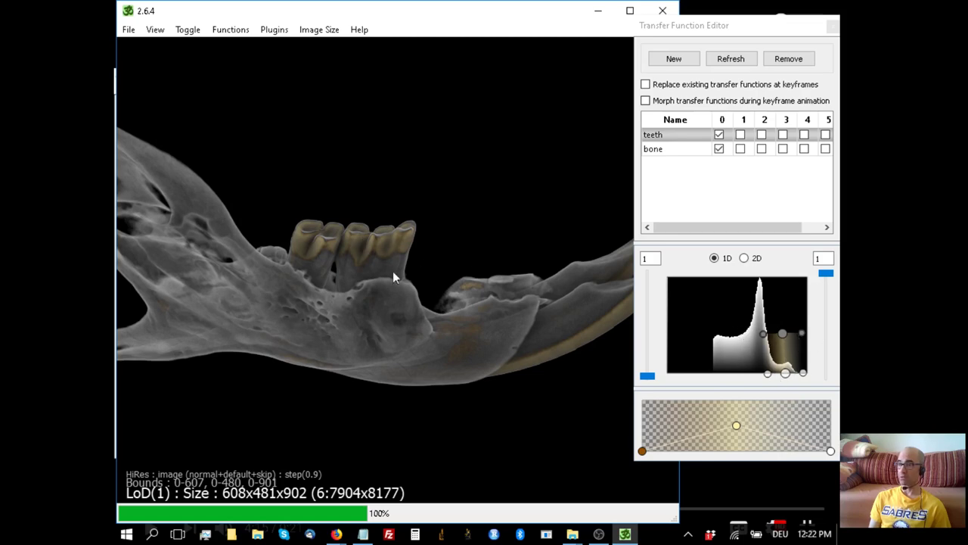
# Step: Apply the 'red' colour gradient to the teeth transfer function
pyautogui.doubleClick(714, 432)
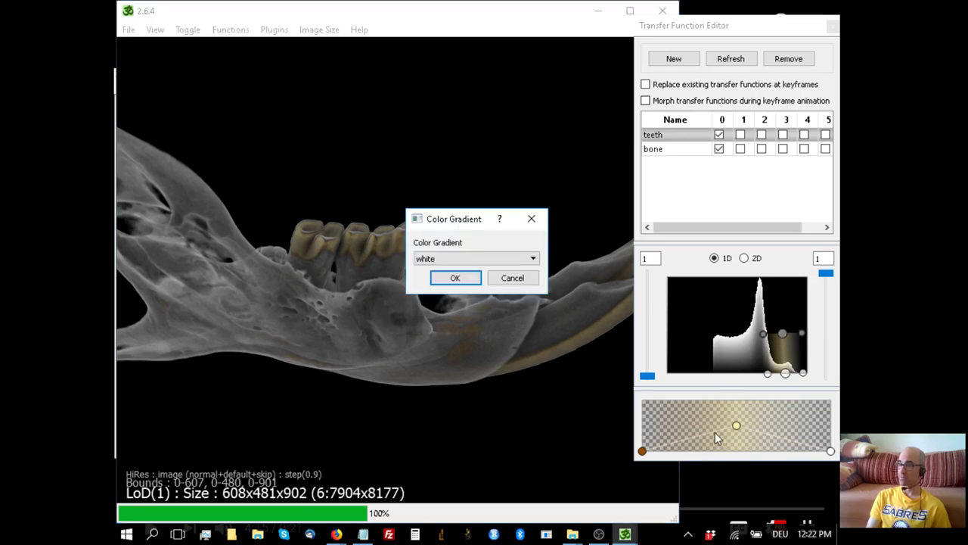
pyautogui.click(441, 259)
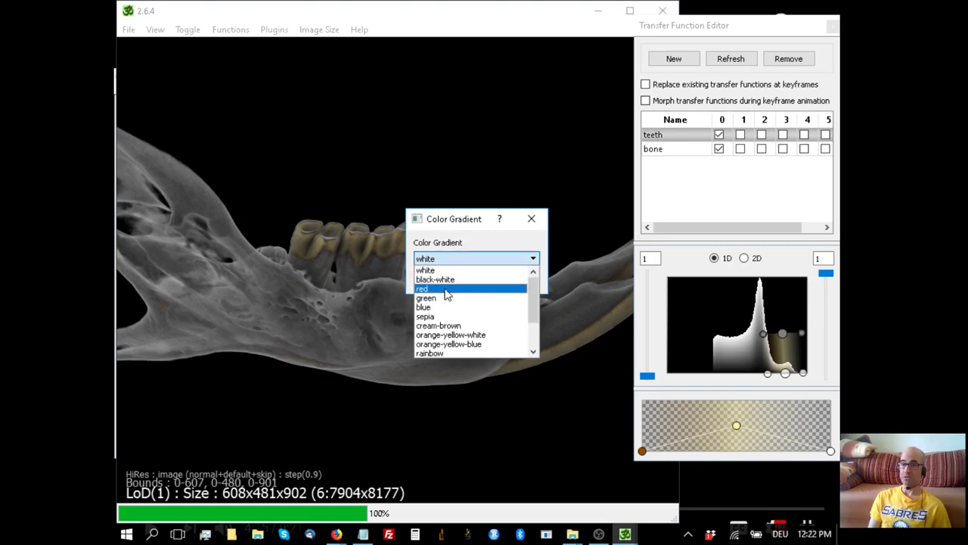
pyautogui.click(446, 288)
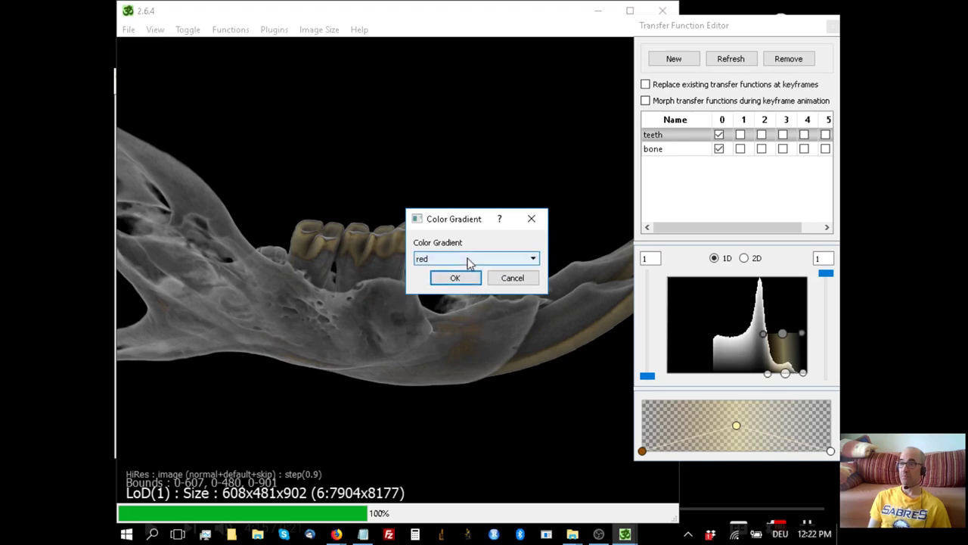
pyautogui.moveTo(464, 219); pyautogui.dragTo(505, 108)
pyautogui.click(492, 169)
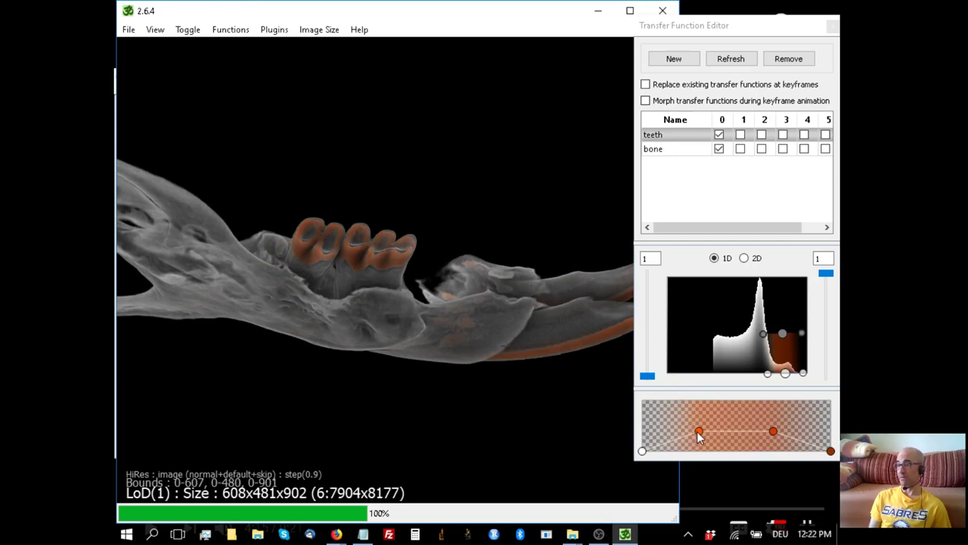
# Step: Raise the teeth opacity points and narrow the red ramp toward the high end
pyautogui.moveTo(698, 434); pyautogui.dragTo(692, 406)
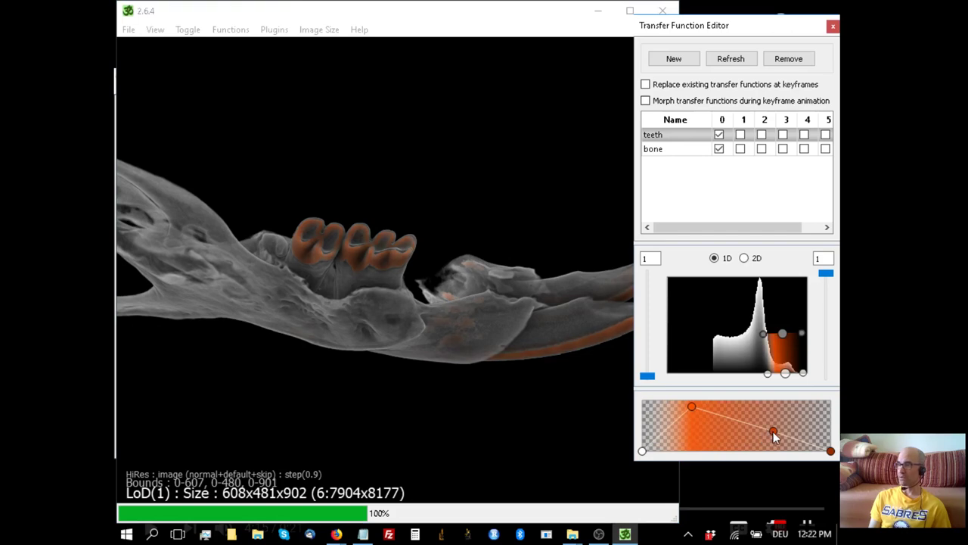
pyautogui.moveTo(773, 432); pyautogui.dragTo(784, 404)
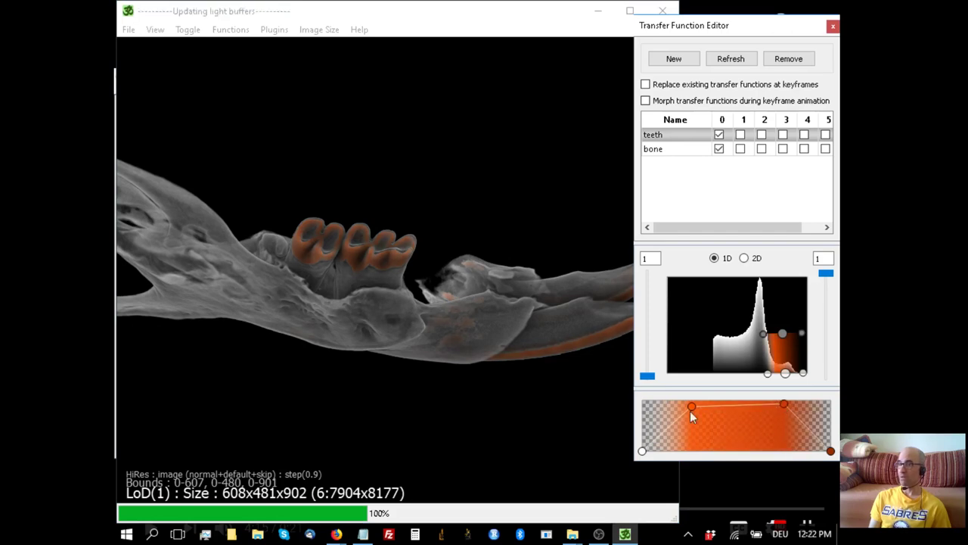
pyautogui.moveTo(376, 247); pyautogui.dragTo(418, 243)
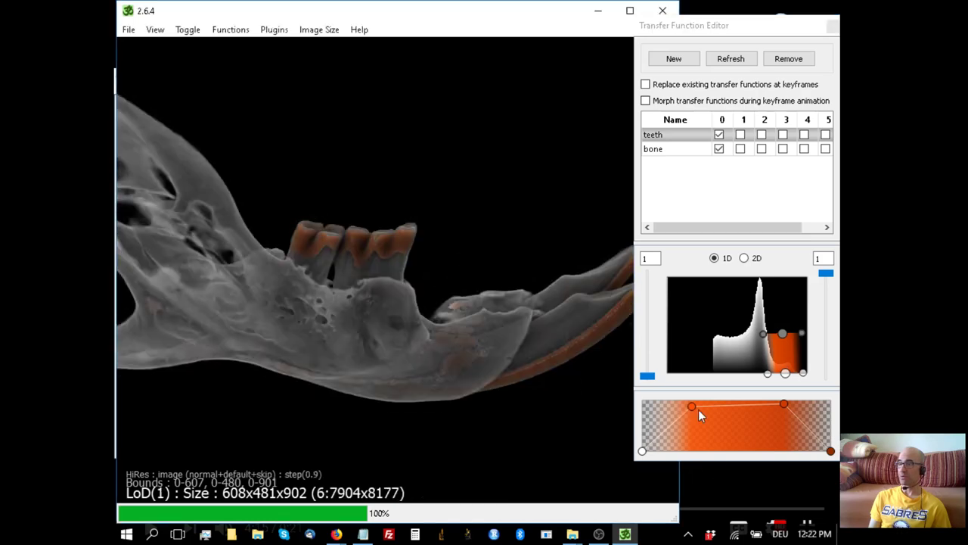
pyautogui.moveTo(692, 406); pyautogui.dragTo(733, 398)
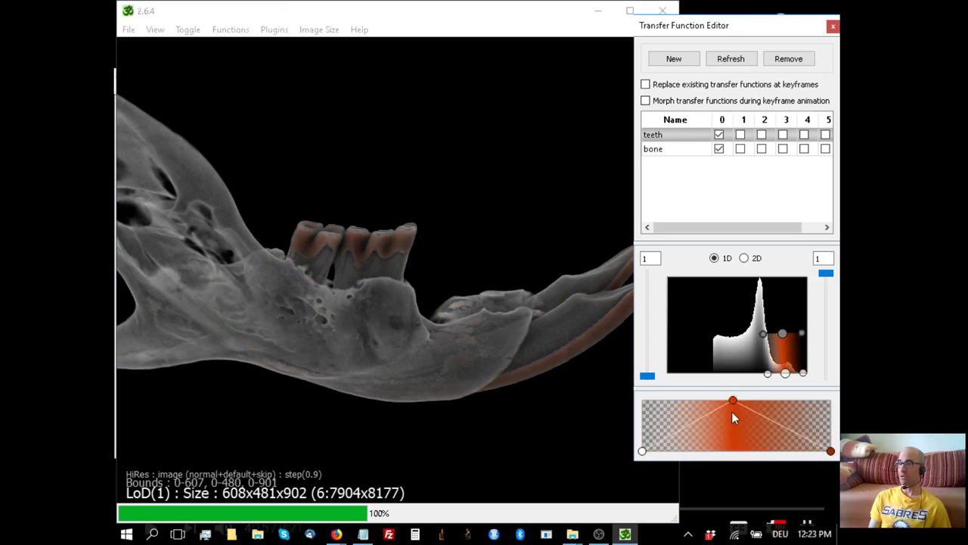
# Step: Nudge the bone function's opacity point slightly lower to thin the bone
pyautogui.click(656, 151)
pyautogui.moveTo(449, 286); pyautogui.dragTo(472, 244)
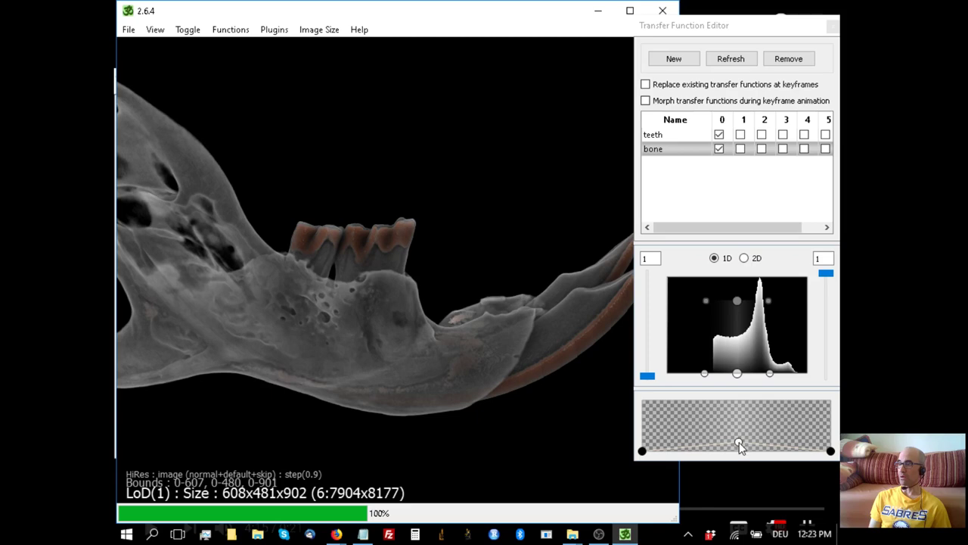
pyautogui.click(740, 445)
pyautogui.moveTo(737, 445); pyautogui.dragTo(735, 444)
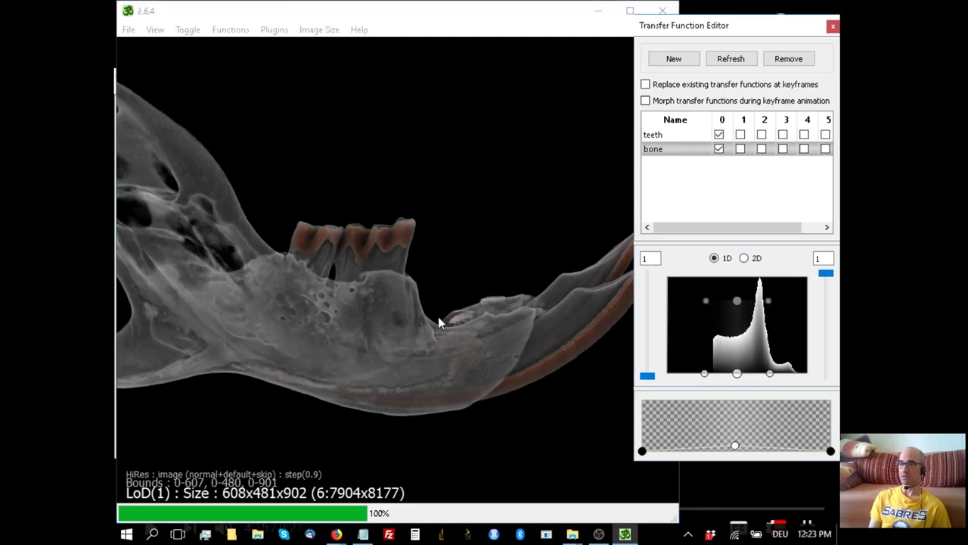
# Step: Move the Transfer Function Editor window to the right so the whole jaw is visible
pyautogui.moveTo(441, 316); pyautogui.dragTo(447, 283)
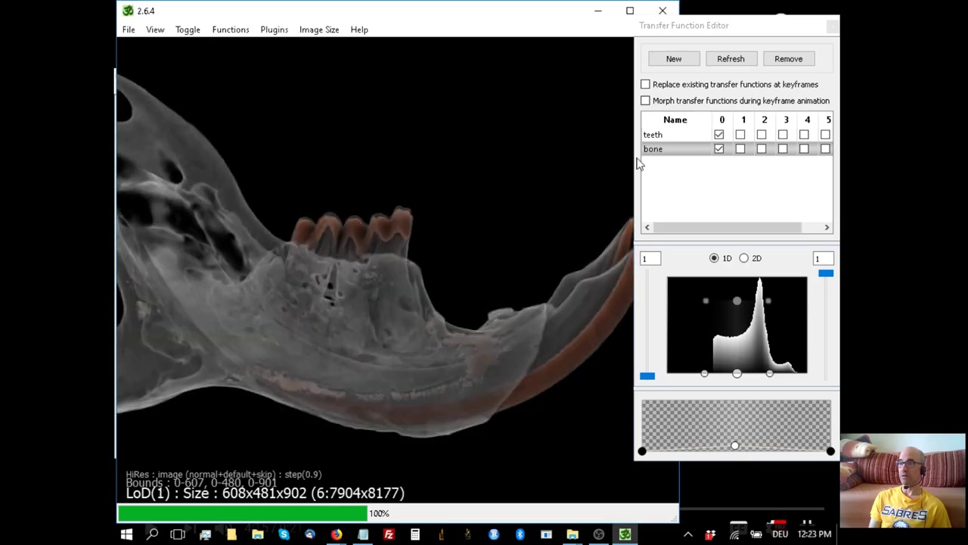
pyautogui.click(745, 28)
pyautogui.moveTo(781, 27); pyautogui.dragTo(817, 22)
pyautogui.moveTo(323, 326); pyautogui.dragTo(379, 335)
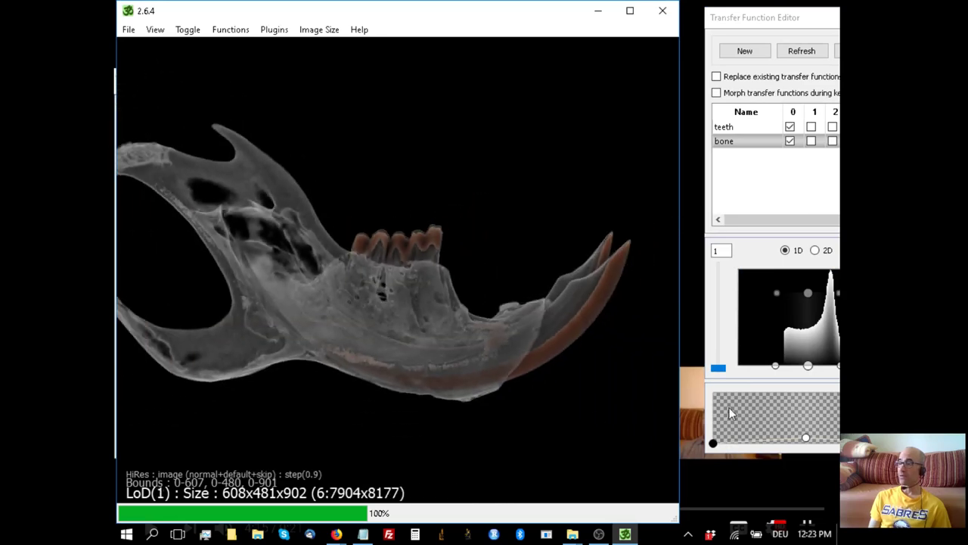
# Step: Turn off the teeth transfer function and select bone in the fully visible editor
pyautogui.click(736, 129)
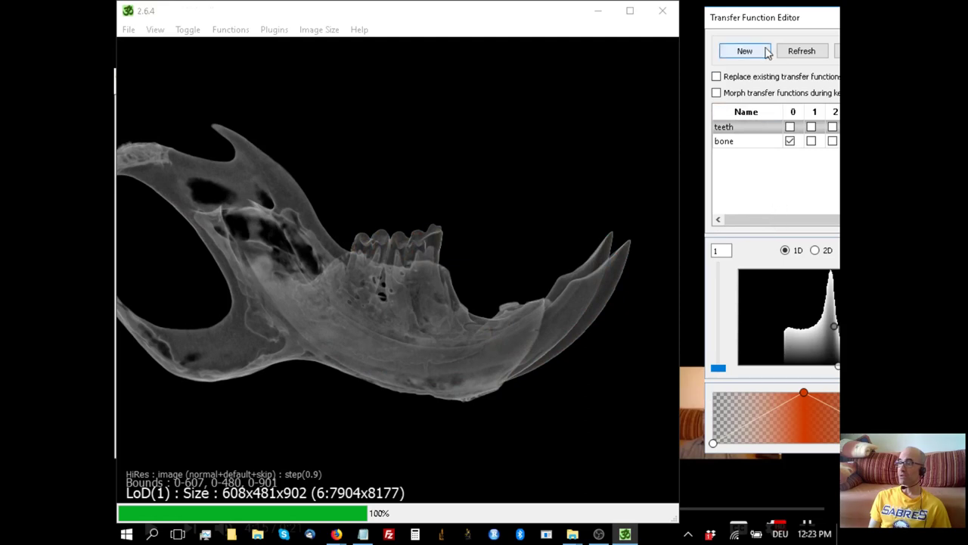
pyautogui.moveTo(755, 19); pyautogui.dragTo(670, 41)
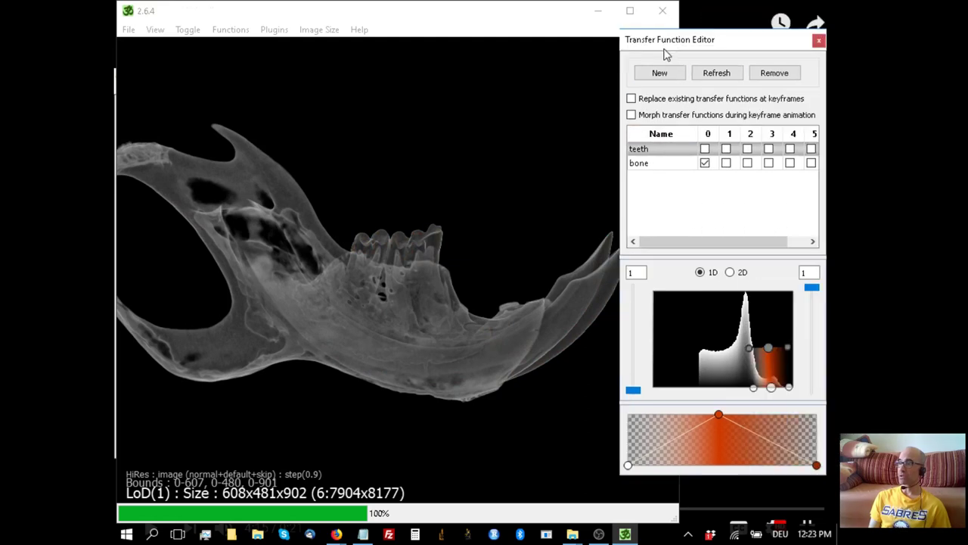
pyautogui.click(670, 170)
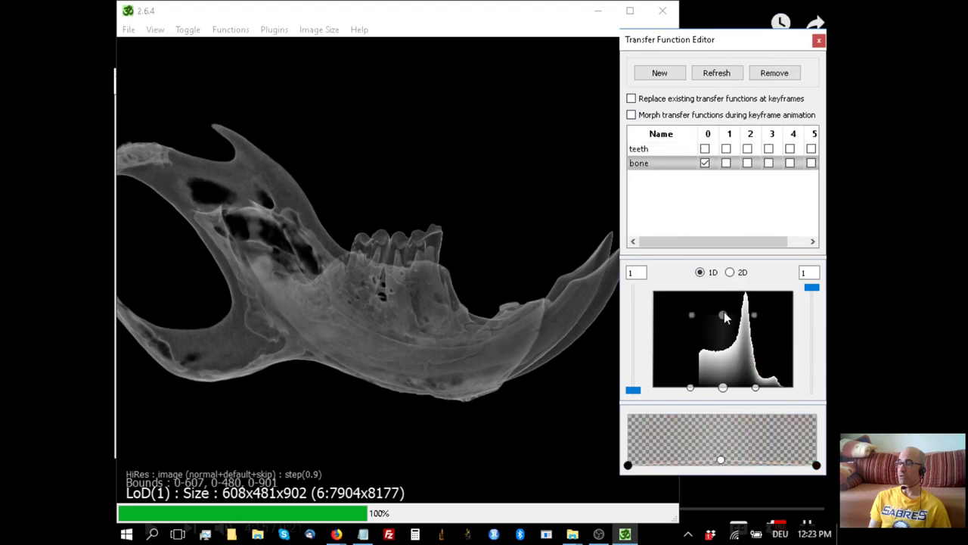
# Step: Shift the bone function's trapezoid to lower intensities and add an opacity peak
pyautogui.moveTo(725, 321); pyautogui.dragTo(745, 352)
pyautogui.moveTo(723, 387)
pyautogui.mouseDown()
pyautogui.moveTo(713, 391)
pyautogui.moveTo(754, 391)
pyautogui.moveTo(729, 391)
pyautogui.mouseUp()
pyautogui.moveTo(744, 340)
pyautogui.mouseDown()
pyautogui.moveTo(695, 341)
pyautogui.moveTo(712, 354)
pyautogui.mouseUp()
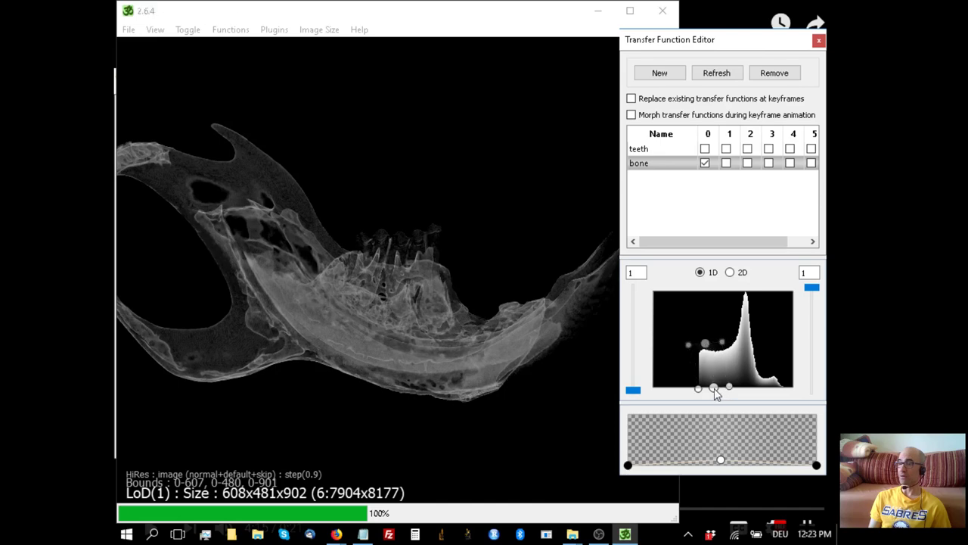
pyautogui.moveTo(713, 389); pyautogui.dragTo(712, 382)
pyautogui.moveTo(701, 348); pyautogui.dragTo(713, 354)
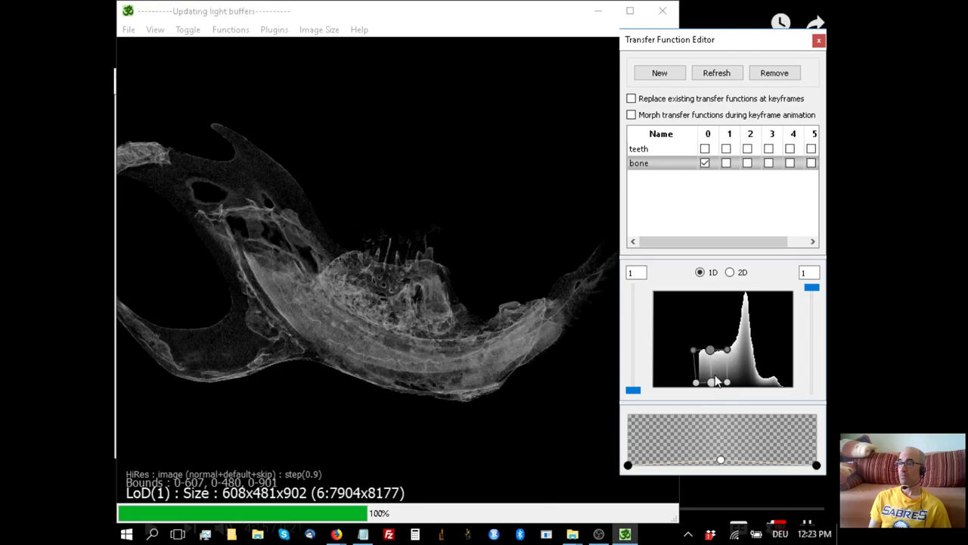
pyautogui.moveTo(387, 319); pyautogui.dragTo(372, 301)
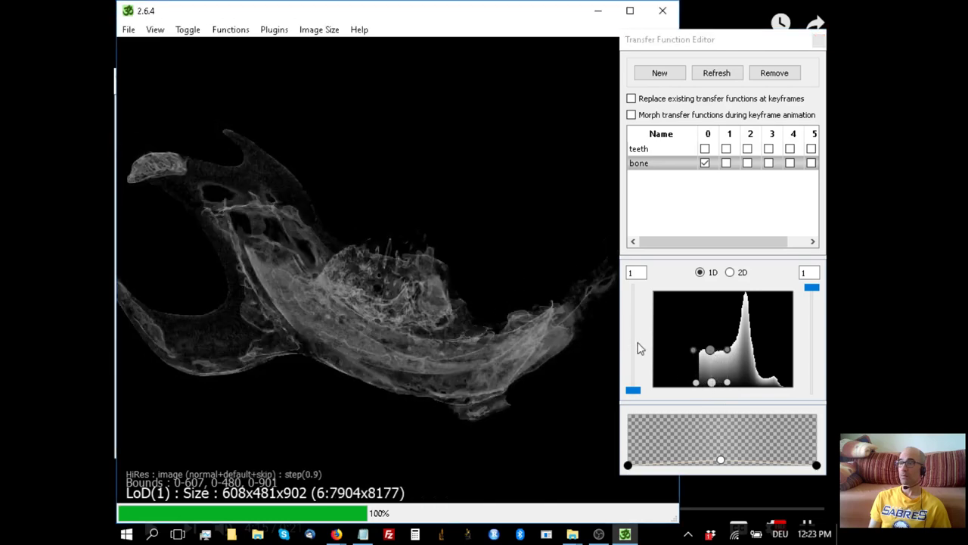
pyautogui.moveTo(722, 461); pyautogui.dragTo(720, 442)
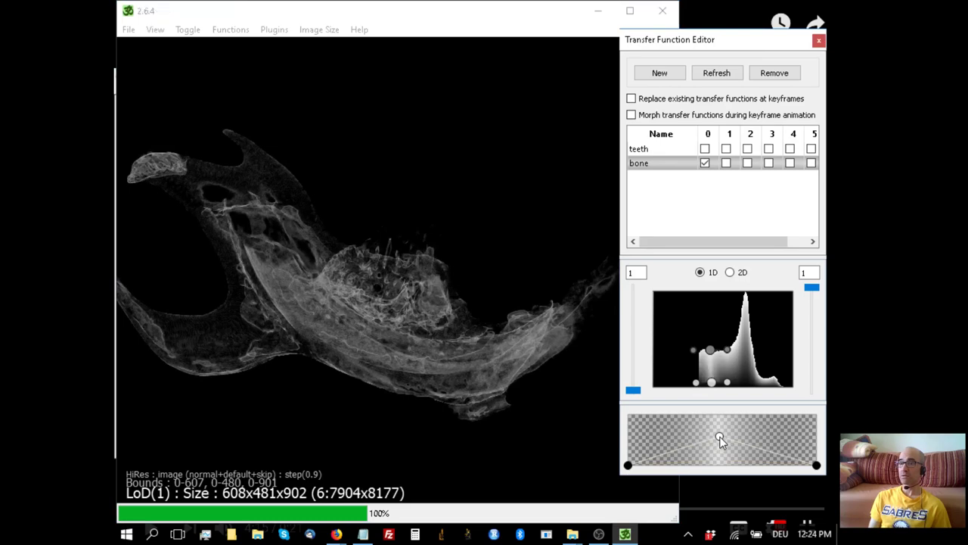
# Step: Raise the bone function's points and widen its base for a solid, textured grey jaw
pyautogui.moveTo(455, 385); pyautogui.dragTo(454, 322)
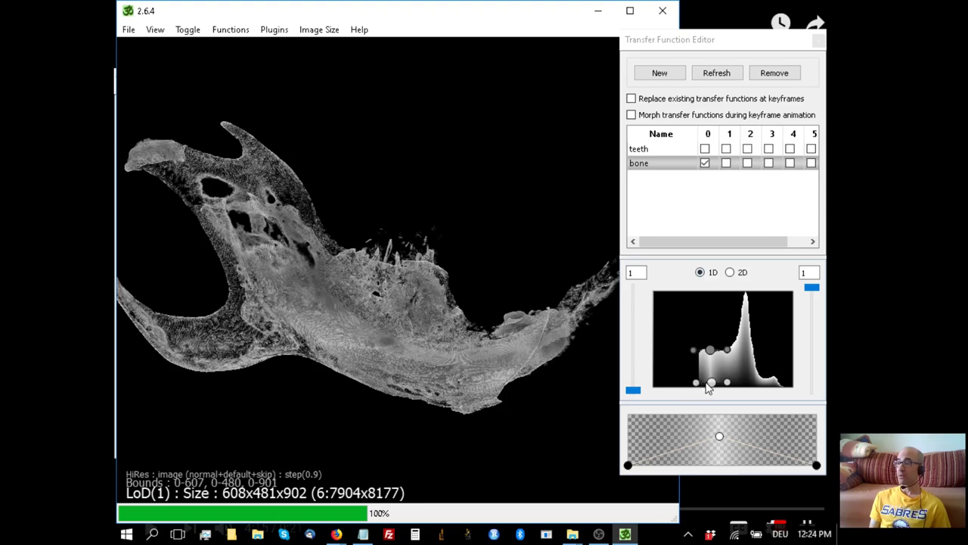
pyautogui.moveTo(710, 383); pyautogui.dragTo(712, 378)
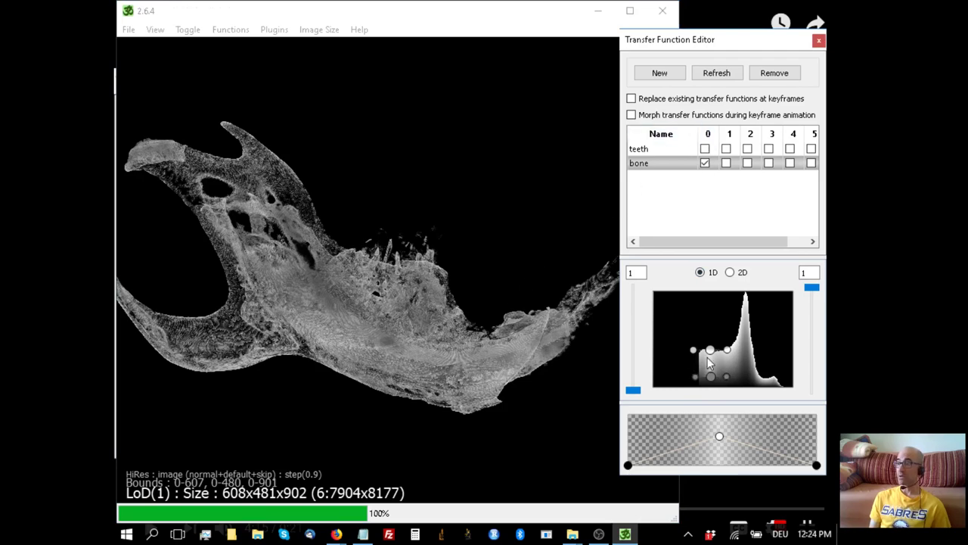
pyautogui.moveTo(711, 354); pyautogui.dragTo(740, 341)
pyautogui.moveTo(727, 376)
pyautogui.mouseDown()
pyautogui.moveTo(737, 377)
pyautogui.moveTo(714, 387)
pyautogui.mouseUp()
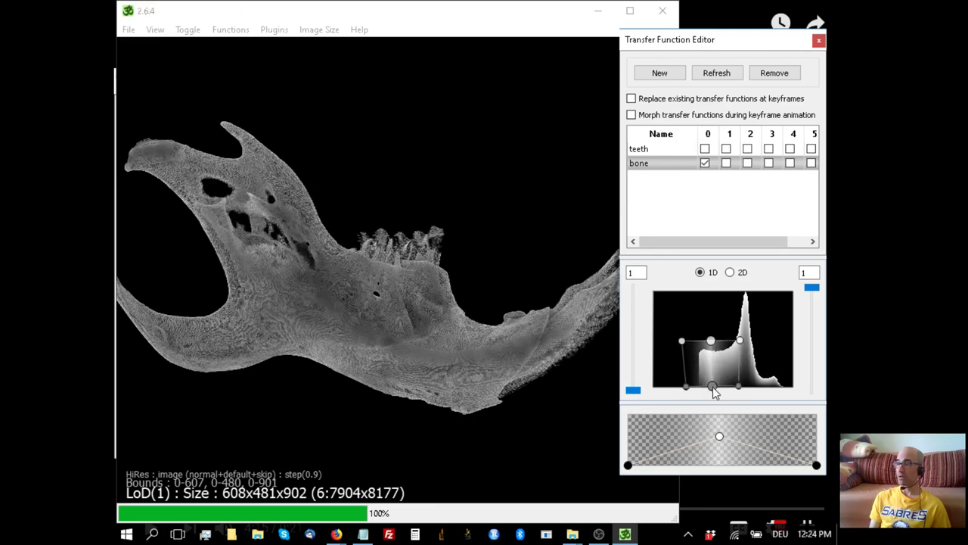
# Step: Re-enable the red teeth transfer function and view the jaw from the side
pyautogui.click(705, 162)
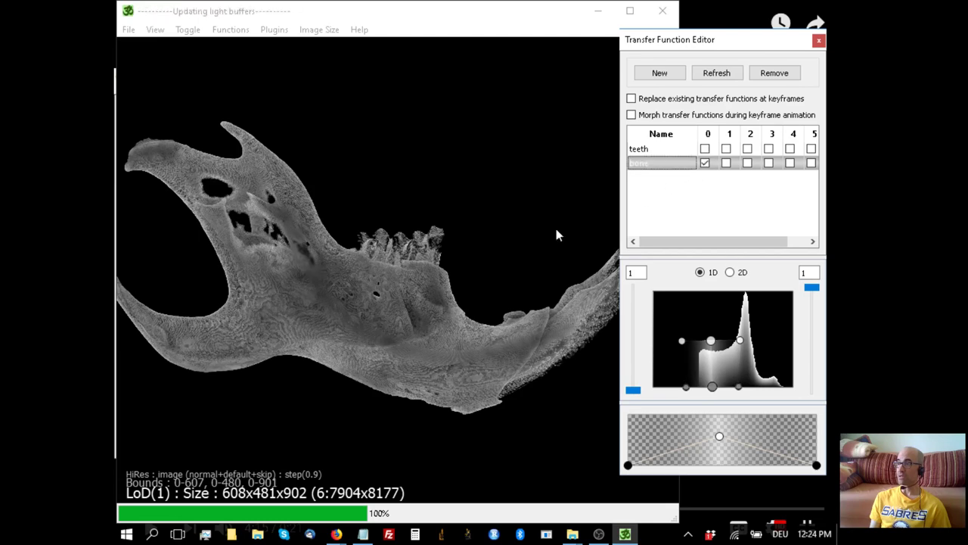
pyautogui.moveTo(346, 298); pyautogui.dragTo(344, 350)
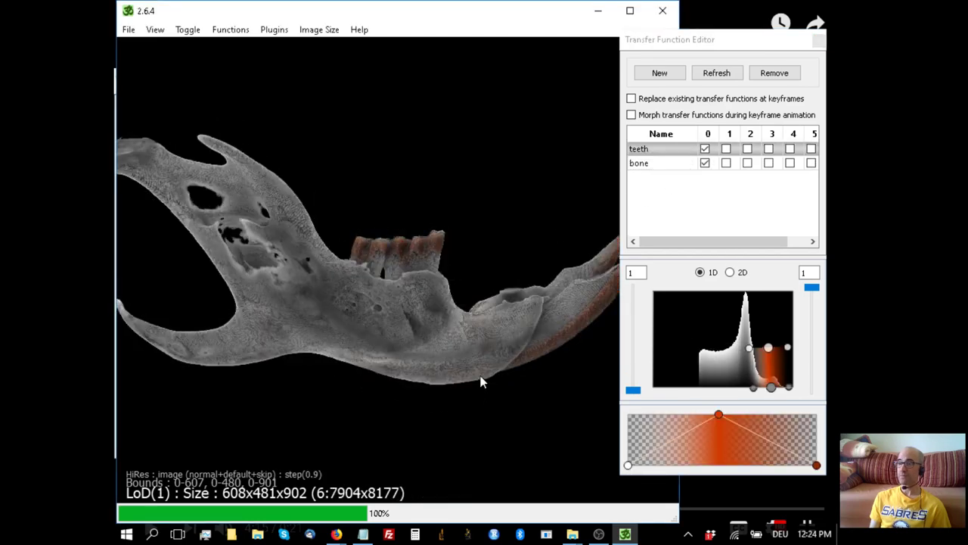
pyautogui.moveTo(484, 363); pyautogui.dragTo(430, 410)
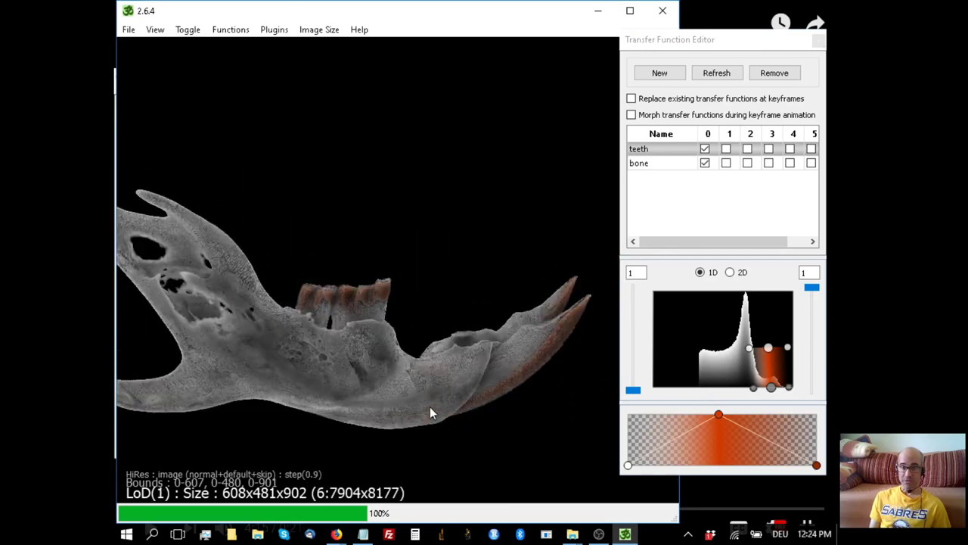